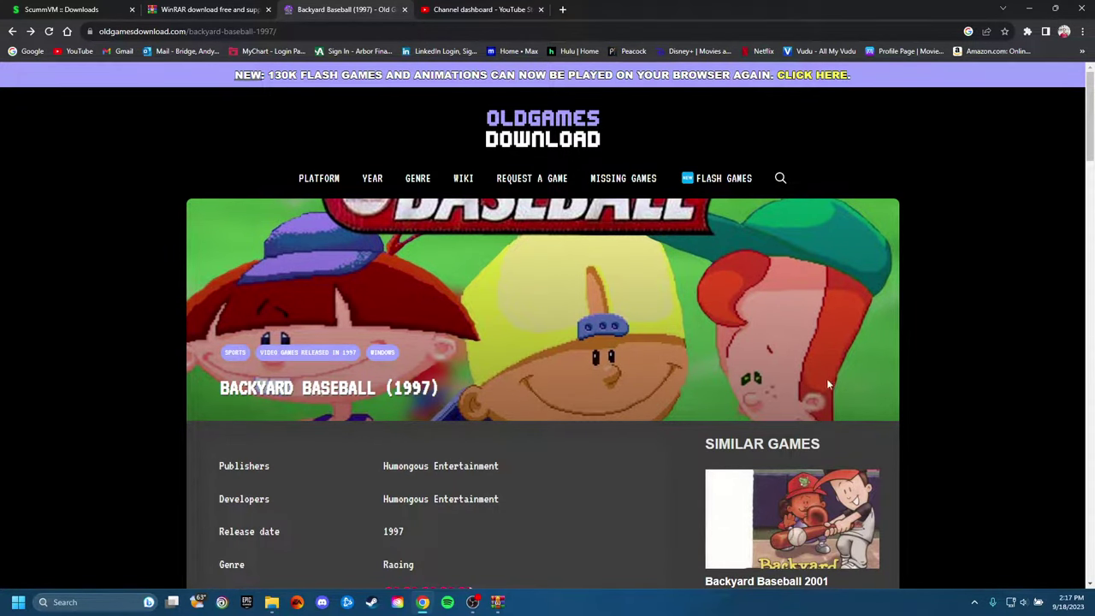
Review the Backyard Baseball (1997) page, including the ScummVM archive offered for download and the instructions for playing on Windows
scroll(837, 352, down, 3)
scroll(924, 455, down, 2)
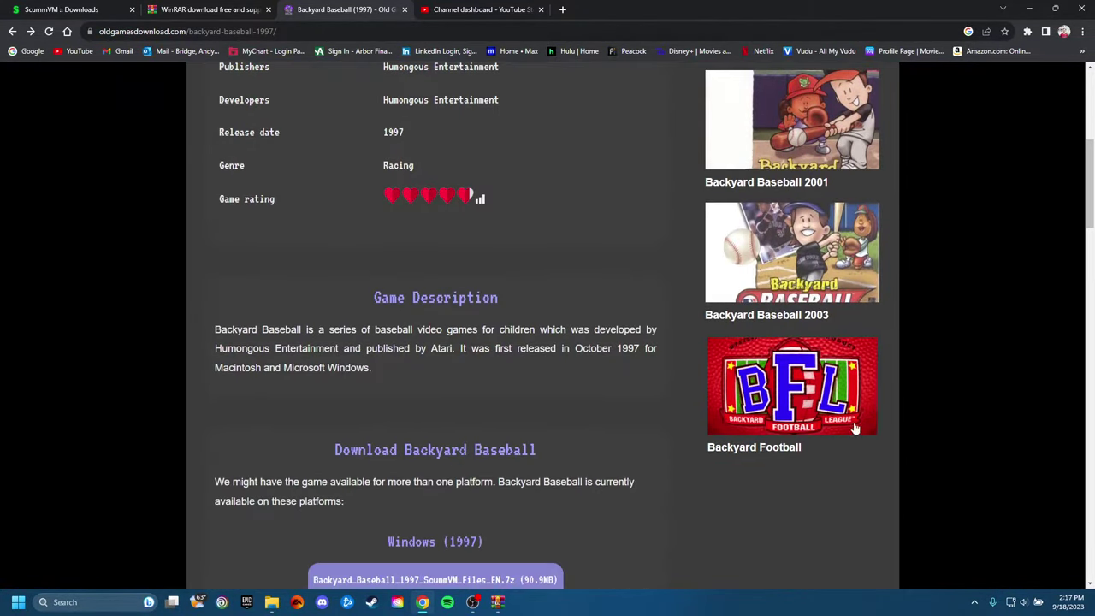
scroll(897, 518, up, 2)
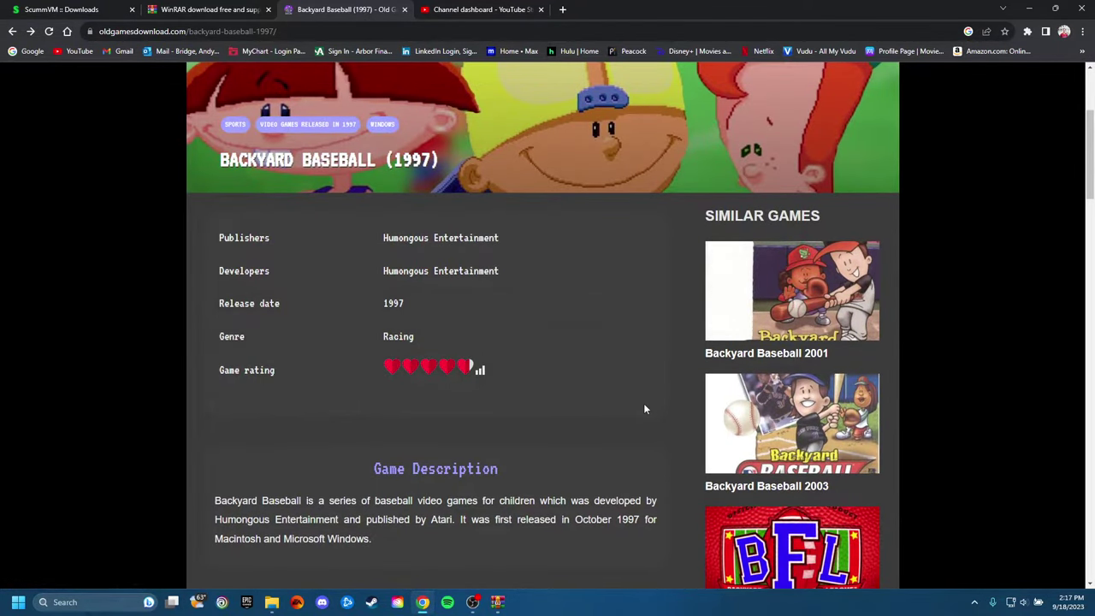
scroll(645, 409, up, 2)
scroll(660, 370, down, 5)
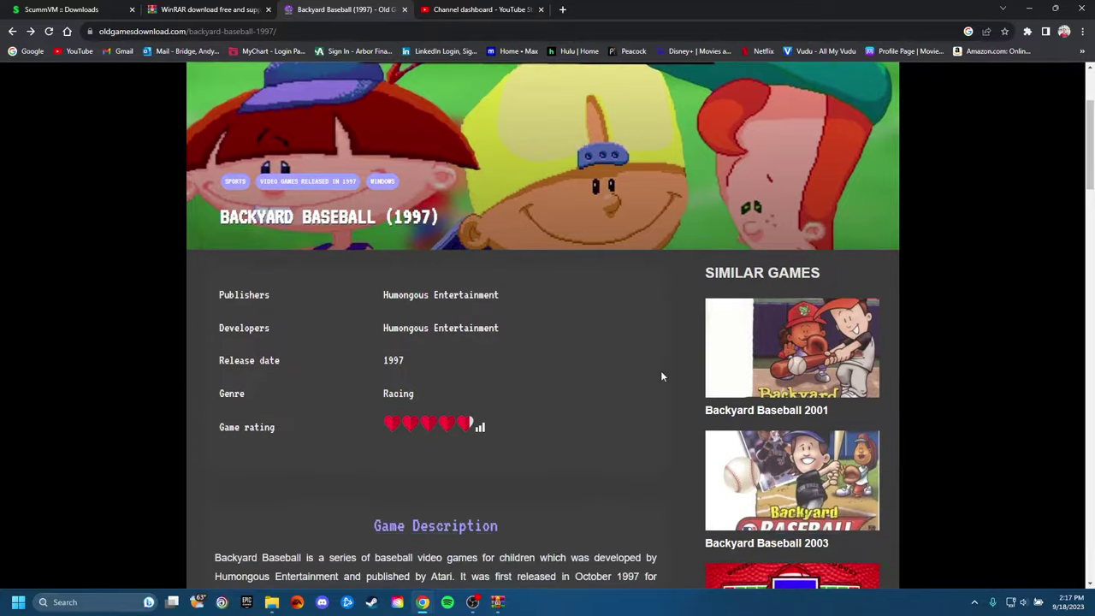
scroll(656, 370, down, 5)
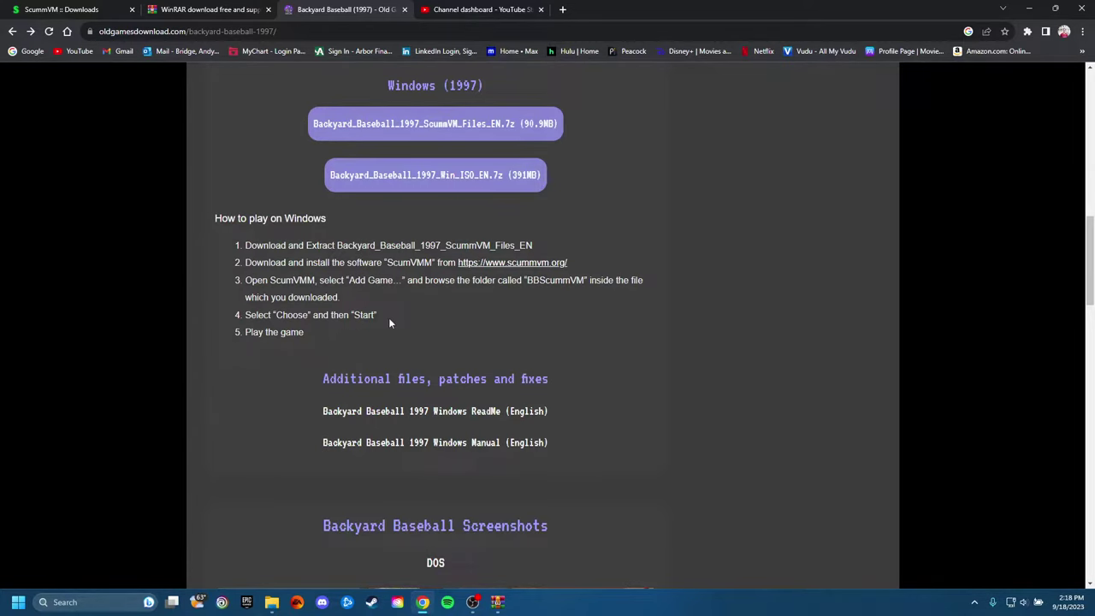
scroll(390, 323, up, 2)
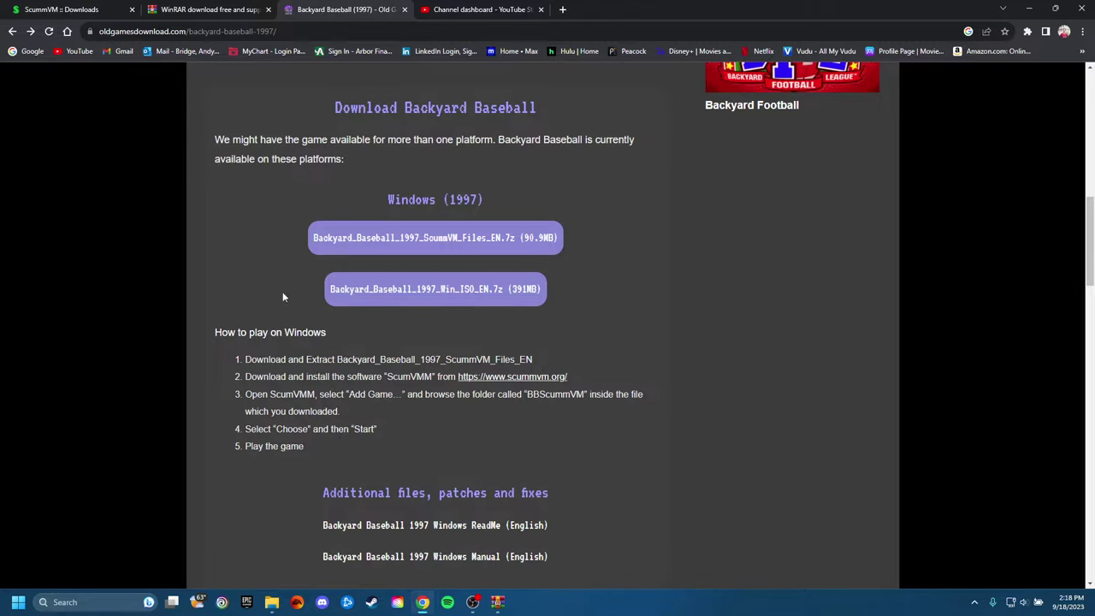
scroll(379, 420, up, 1)
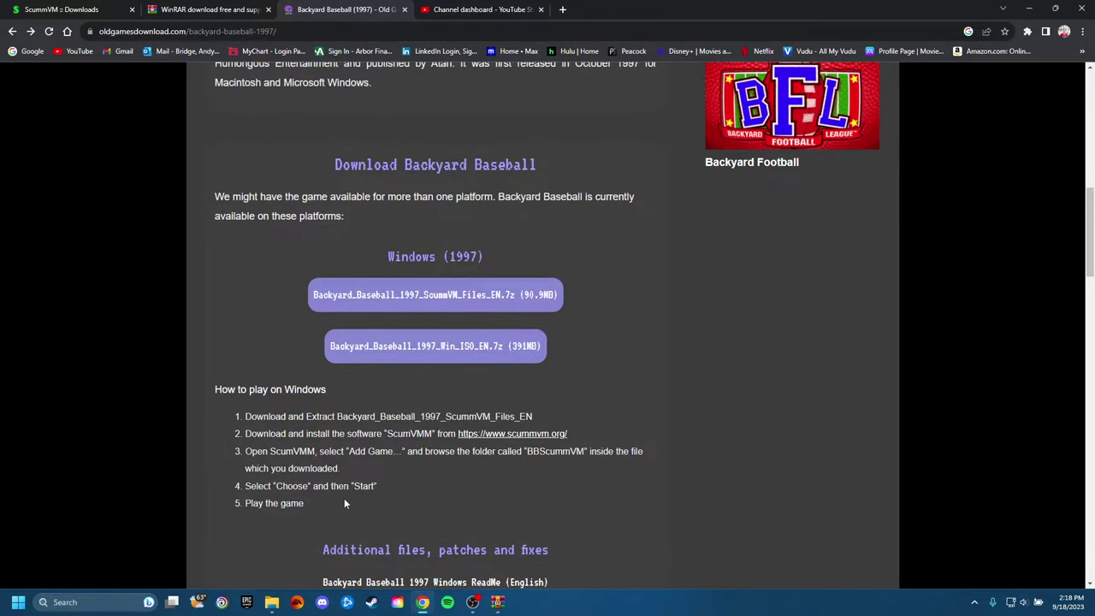
scroll(344, 503, down, 1)
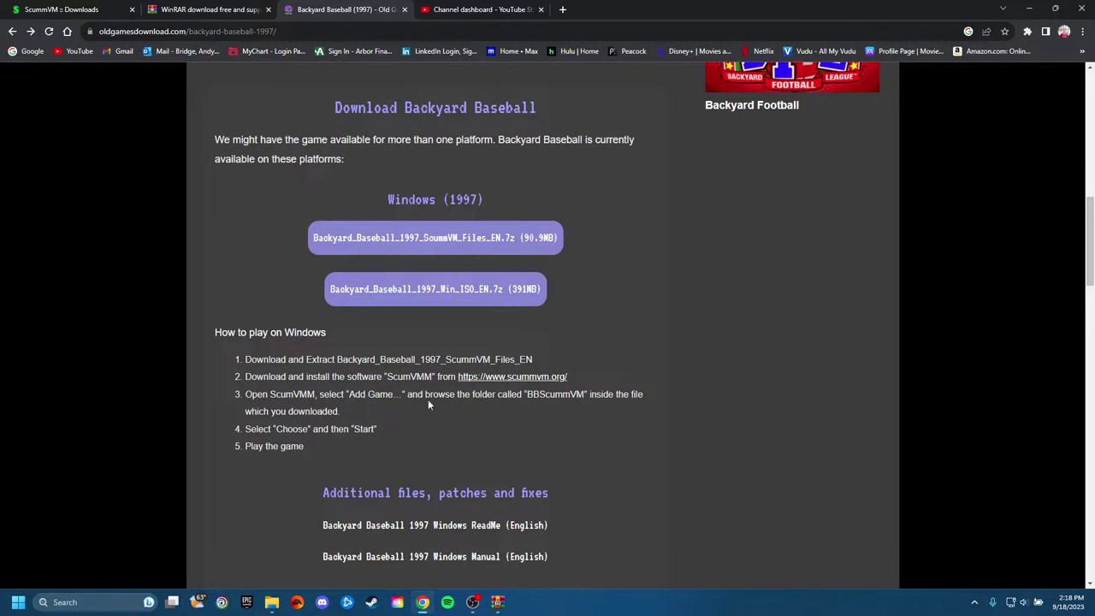
scroll(433, 446, up, 2)
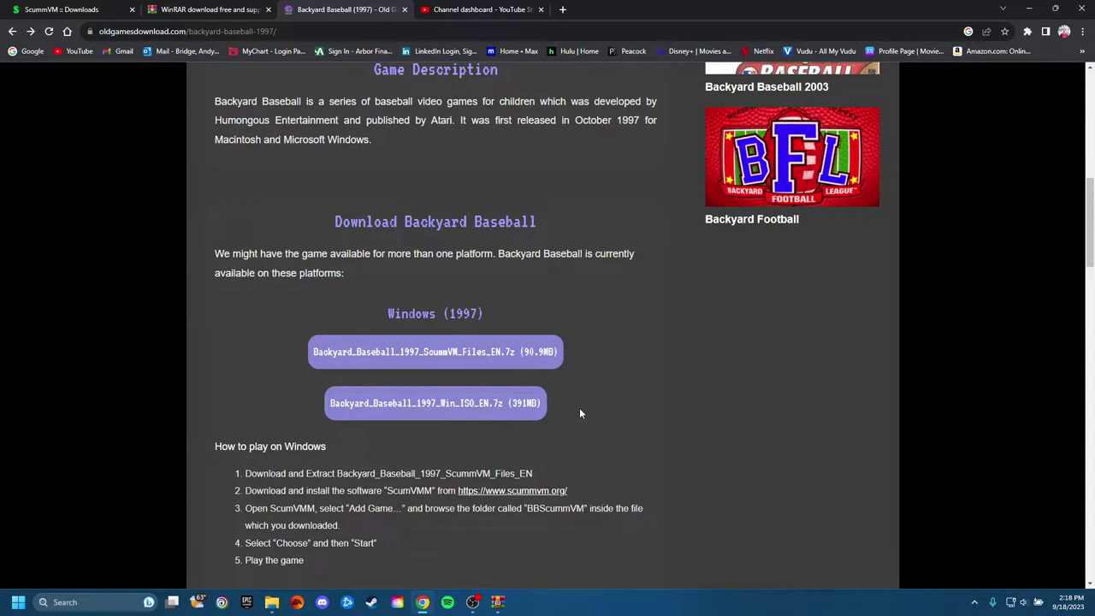
scroll(590, 418, up, 1)
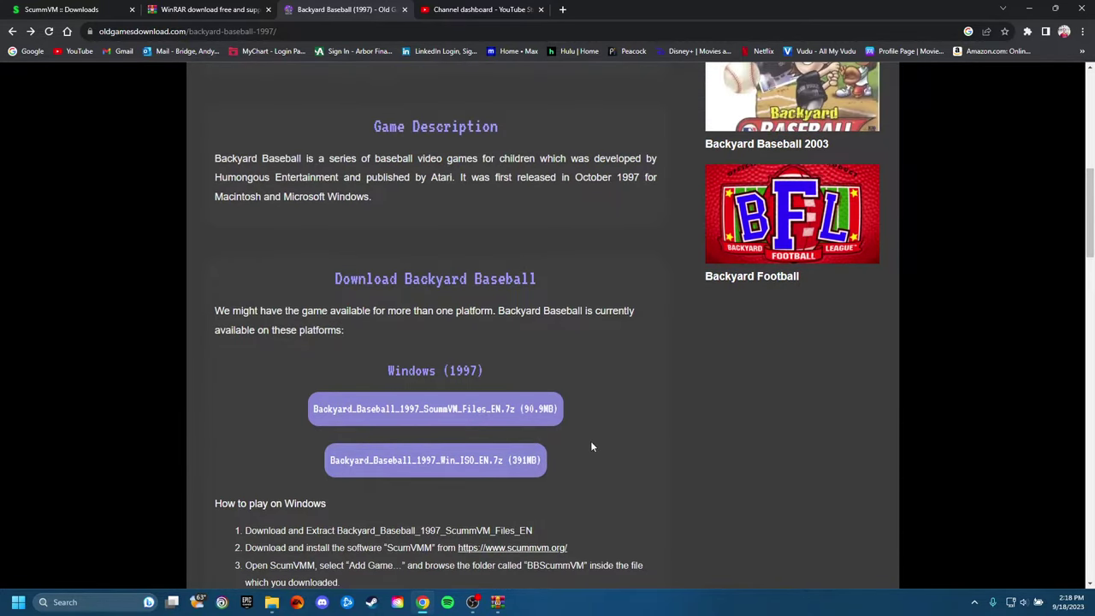
click(463, 410)
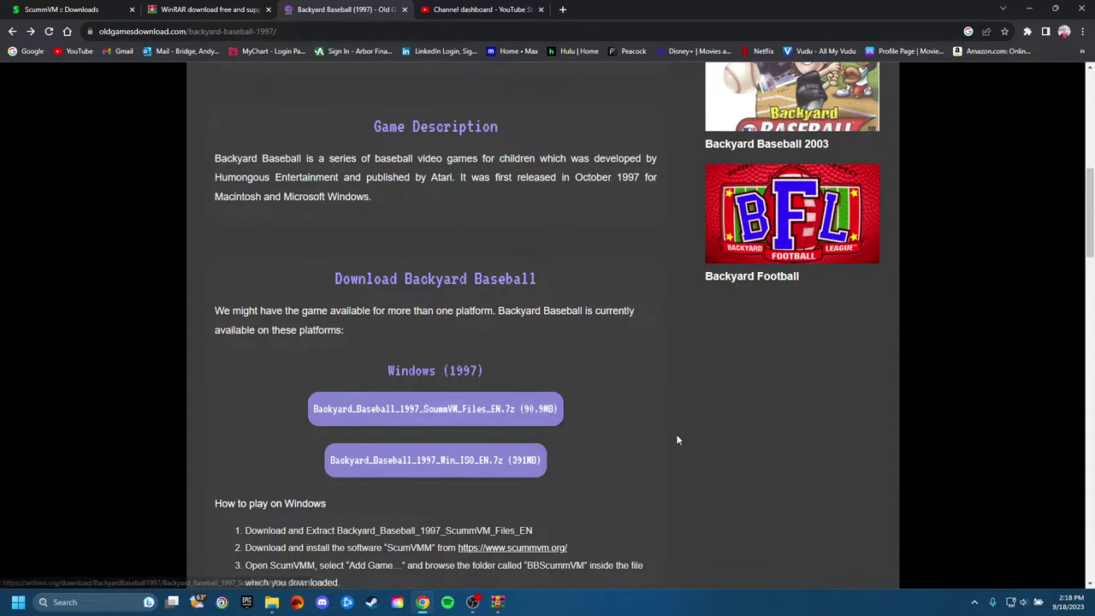
scroll(675, 435, up, 2)
scroll(649, 462, down, 2)
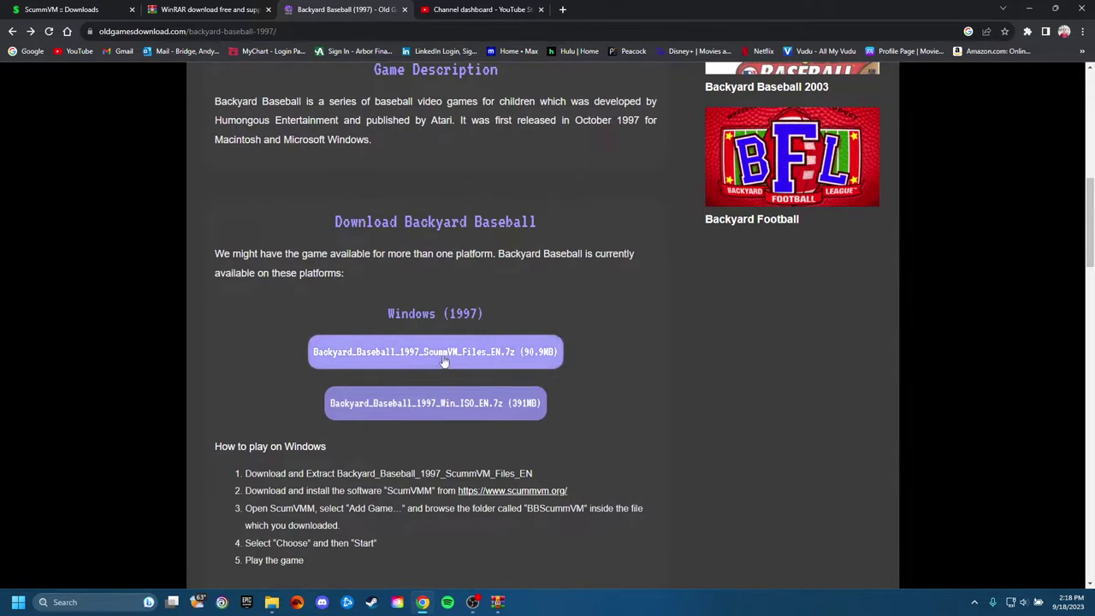
scroll(643, 394, up, 6)
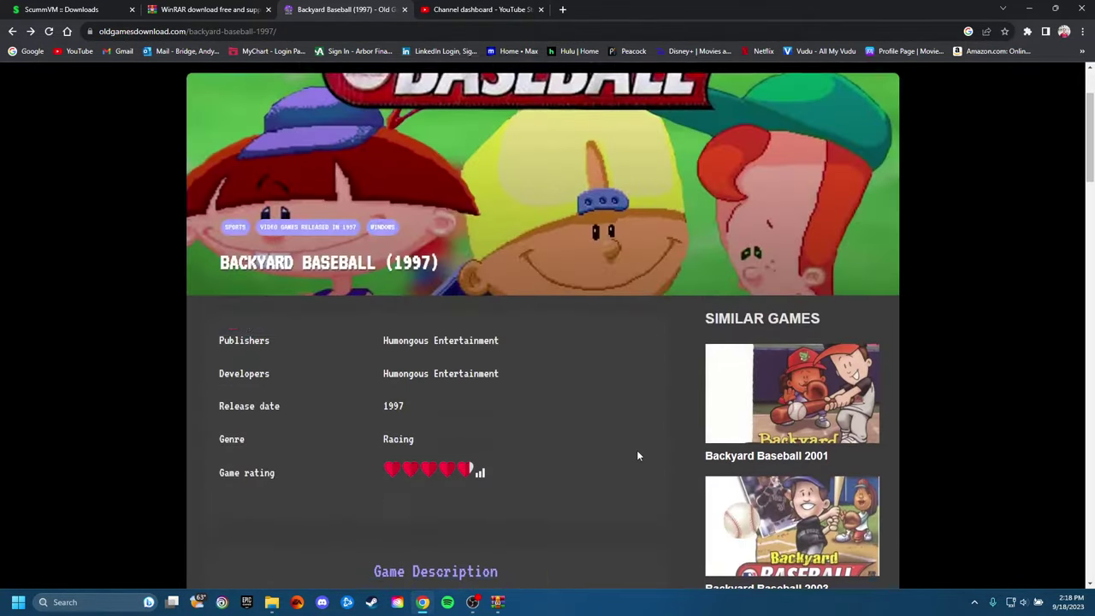
scroll(599, 462, up, 2)
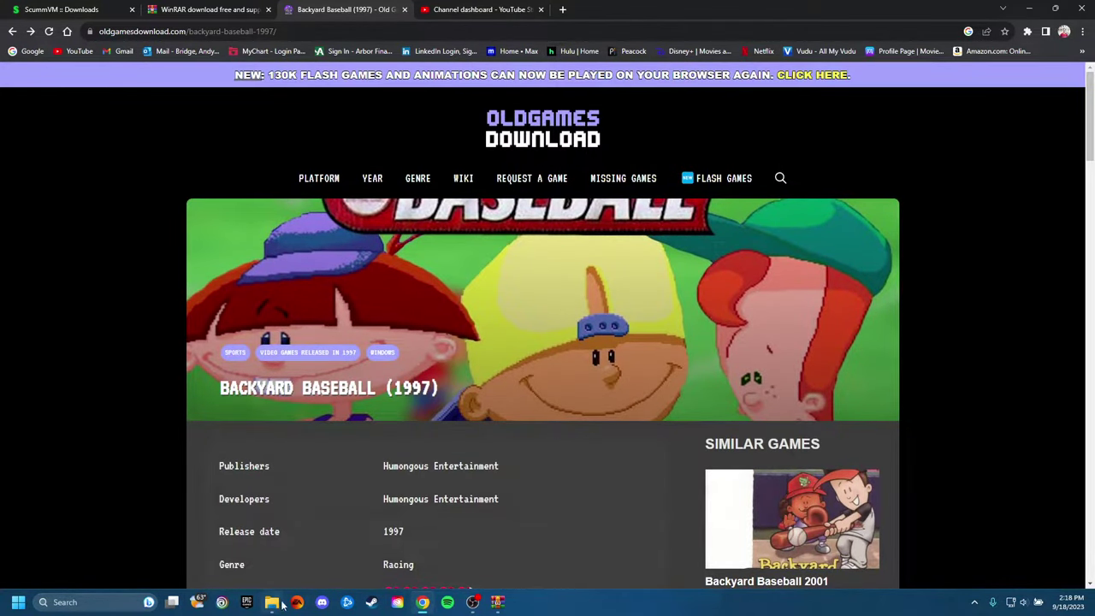
Open the Backyard_Baseball_1997_ScummVM_Files archive from the Old Games folder in WinRAR and dismiss the licence reminder
mouse_move(272, 601)
click(231, 537)
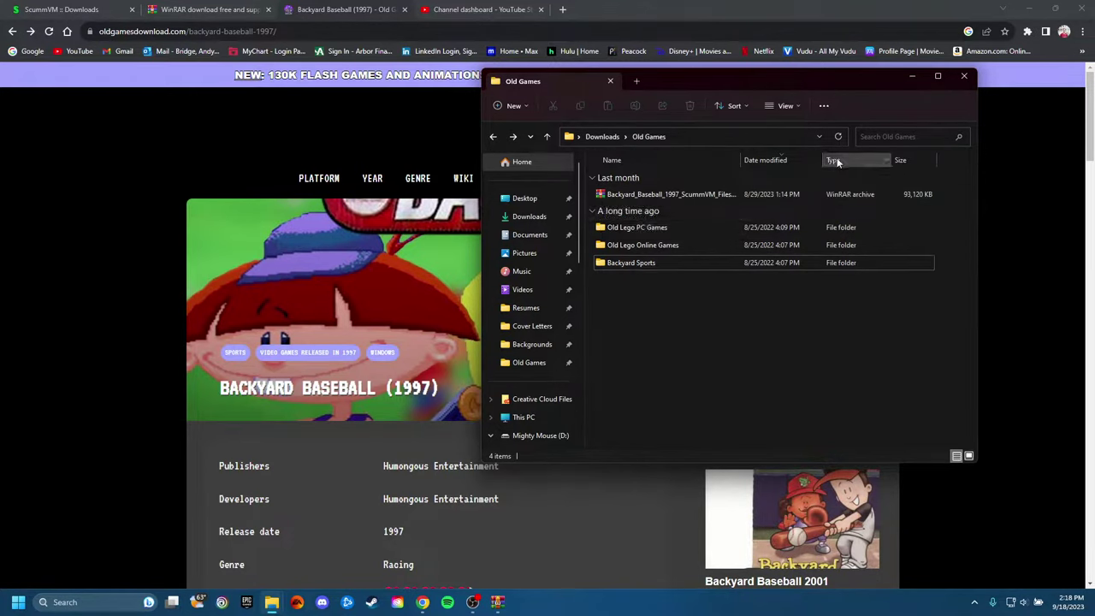
double_click(671, 195)
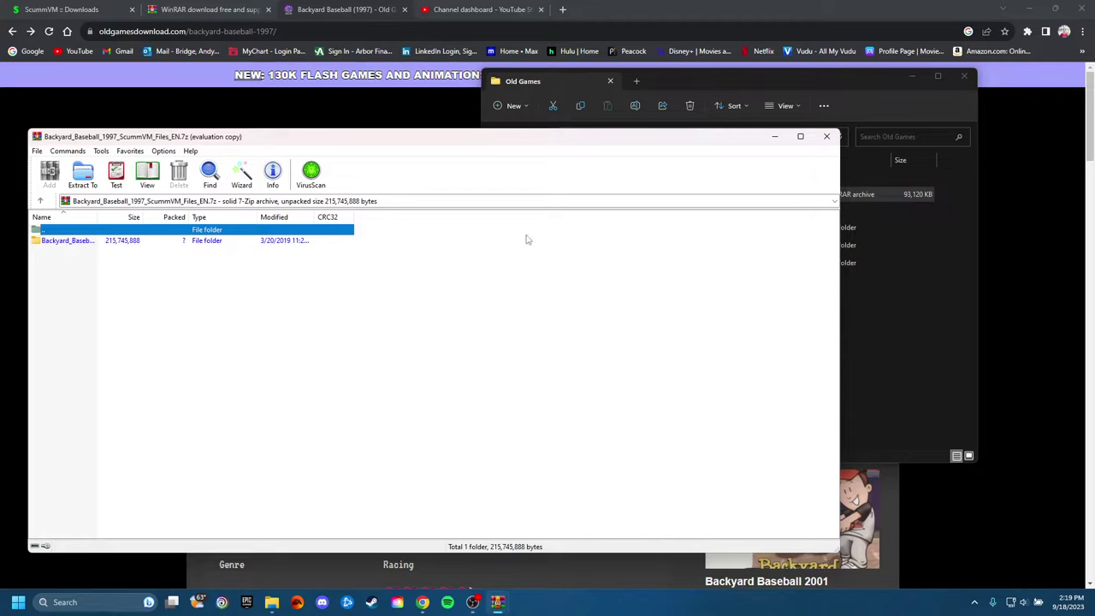
drag(413, 304, 462, 294)
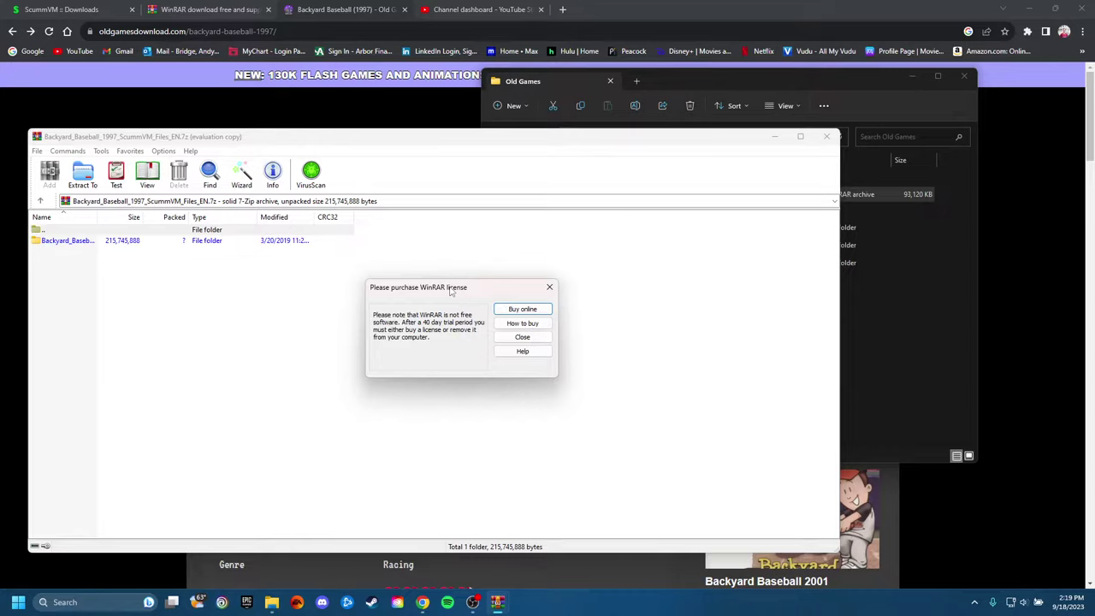
click(510, 339)
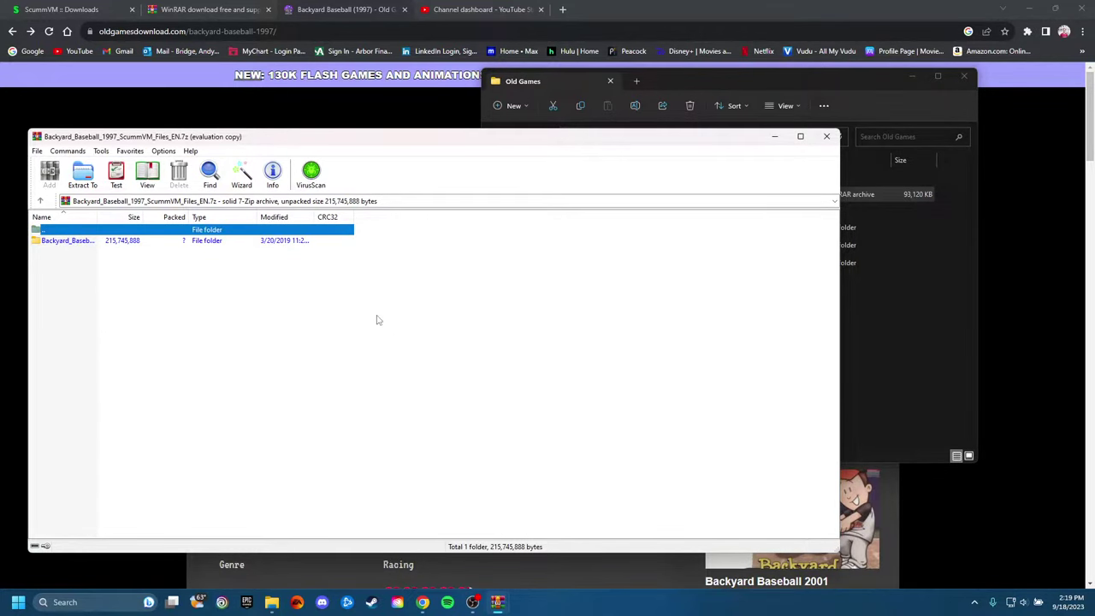
Reposition the WinRAR and Old Games windows so that both the archive contents and the folder can be reached
drag(564, 148, 531, 129)
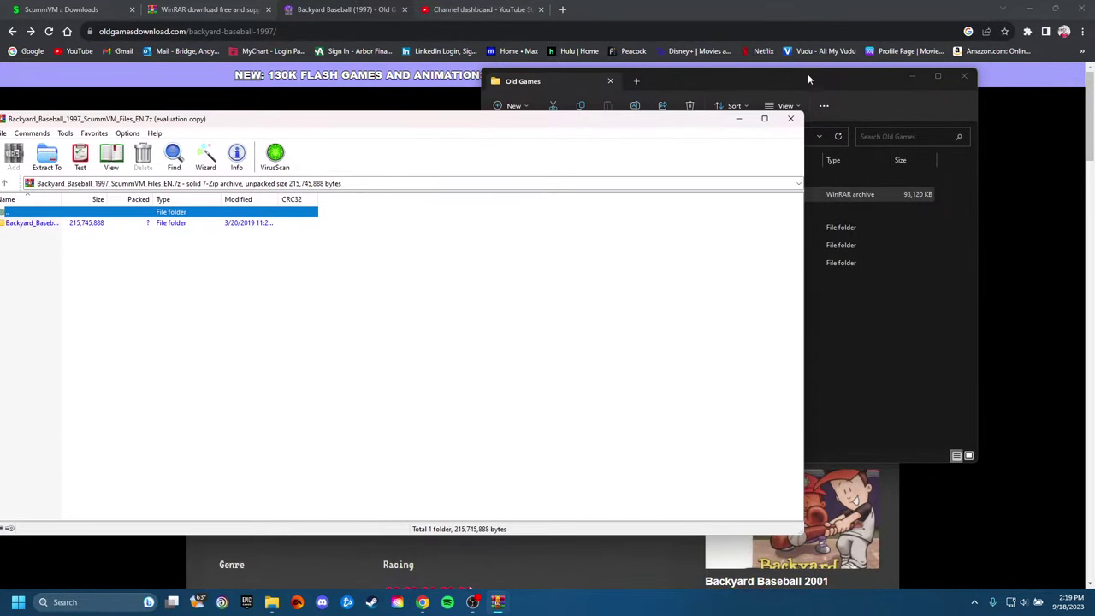
drag(809, 75, 840, 75)
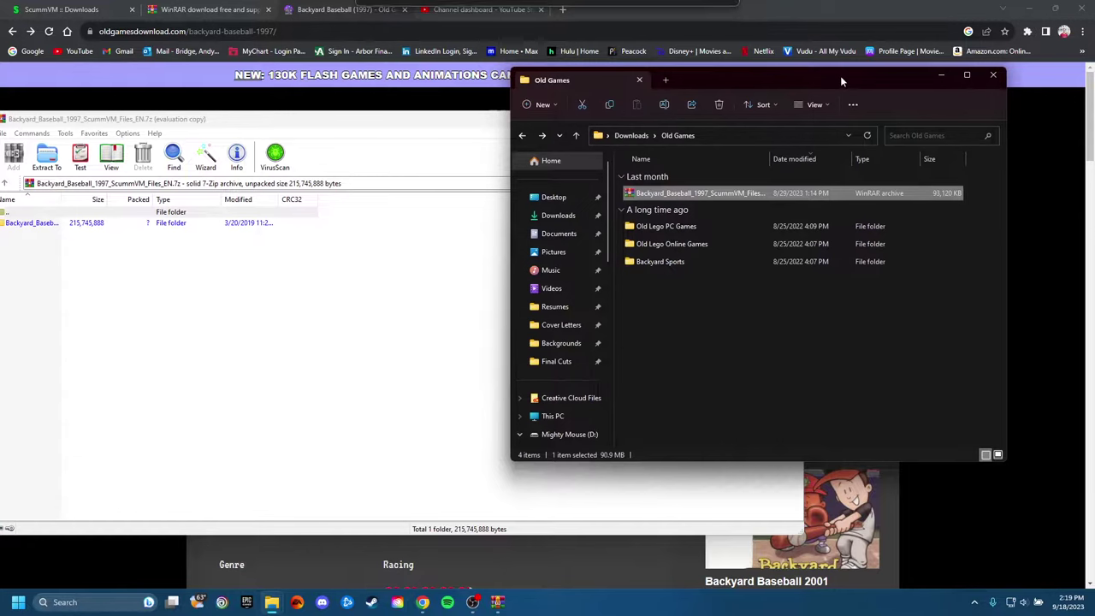
drag(353, 126, 381, 114)
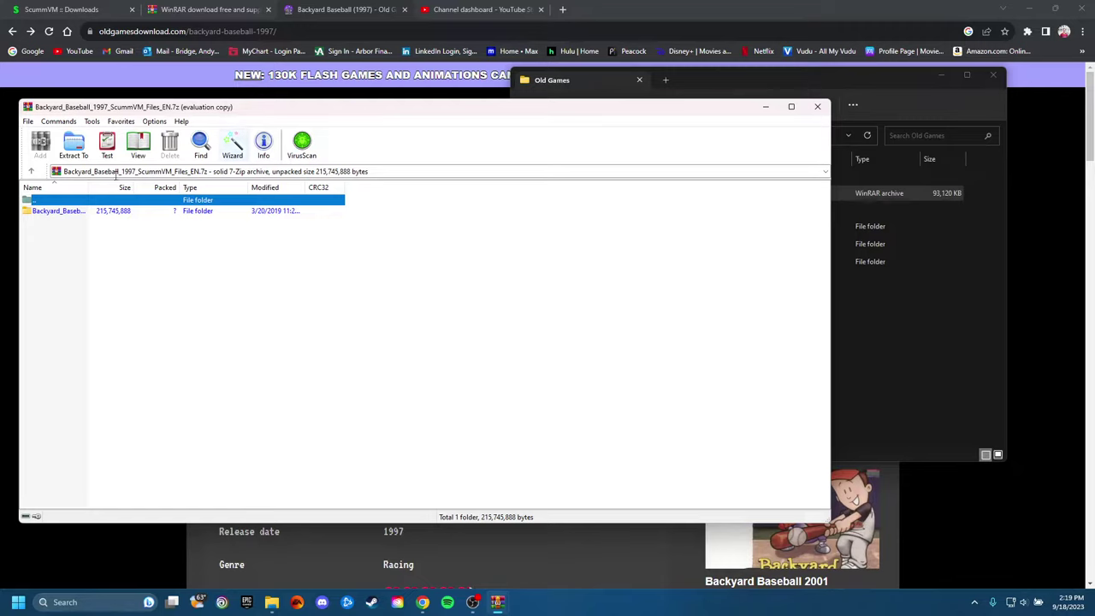
click(59, 212)
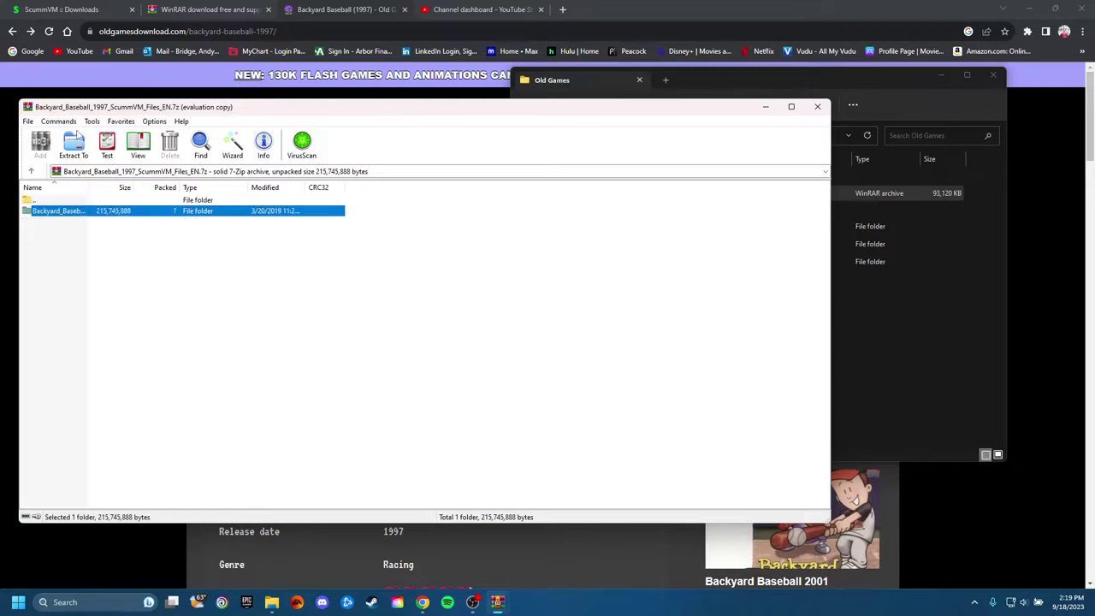
click(83, 155)
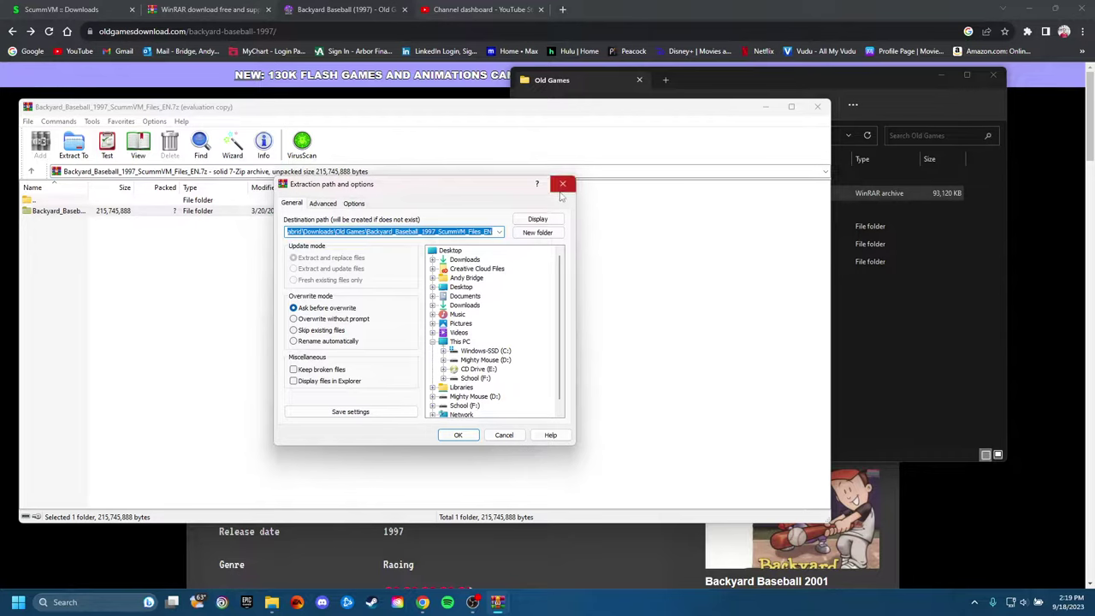
click(563, 184)
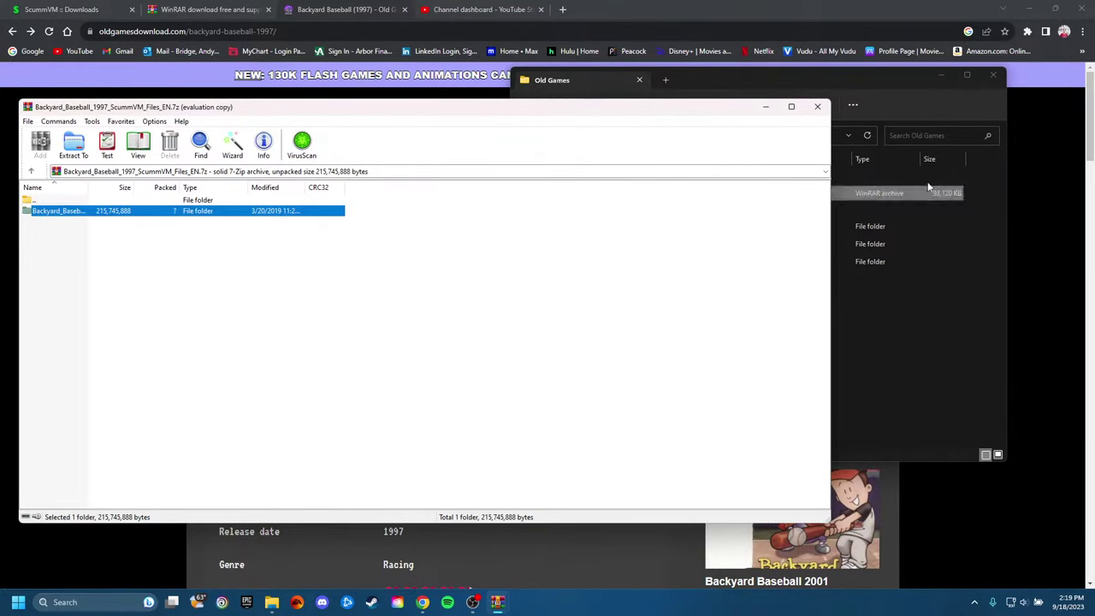
drag(84, 212, 135, 239)
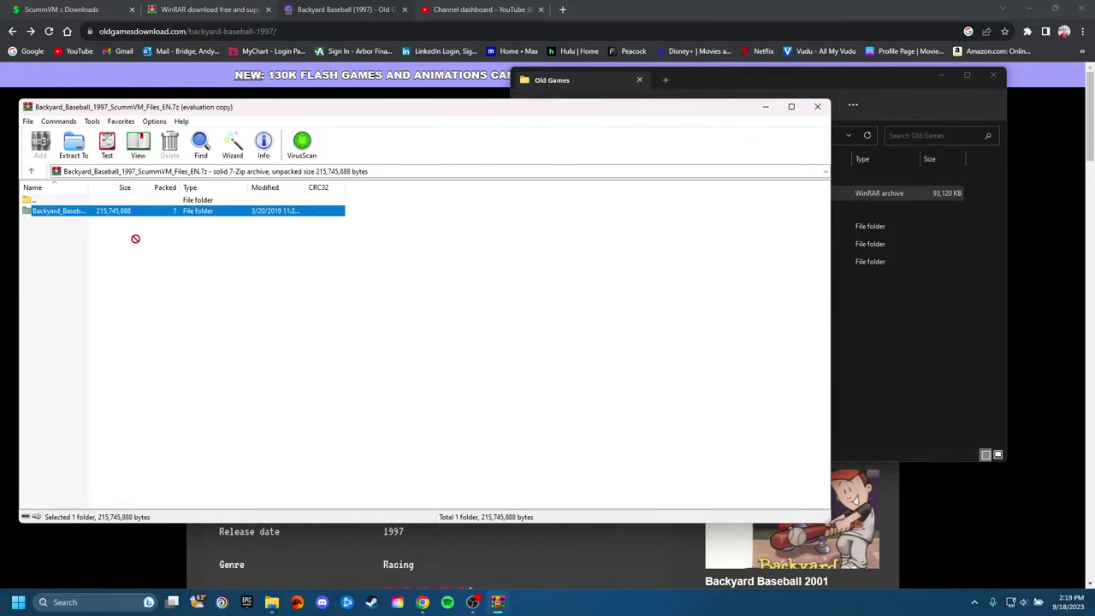
click(913, 379)
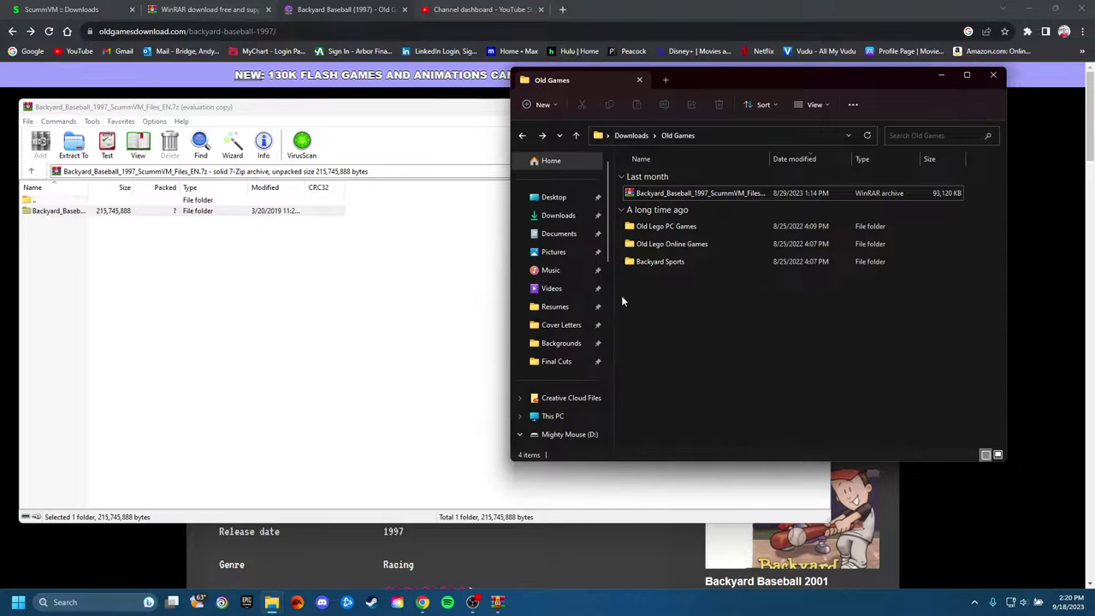
Inspect the extracted Backyard_Baseball_1997 folder inside Backyard Sports down to its Game Files subfolder, and return to Backyard Sports
double_click(666, 263)
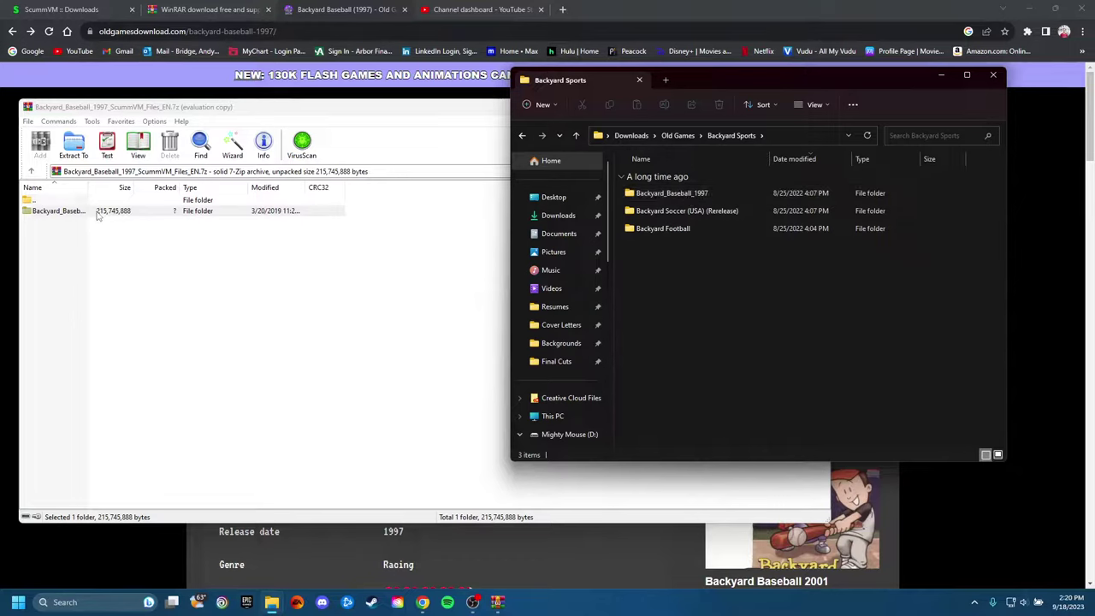
double_click(710, 195)
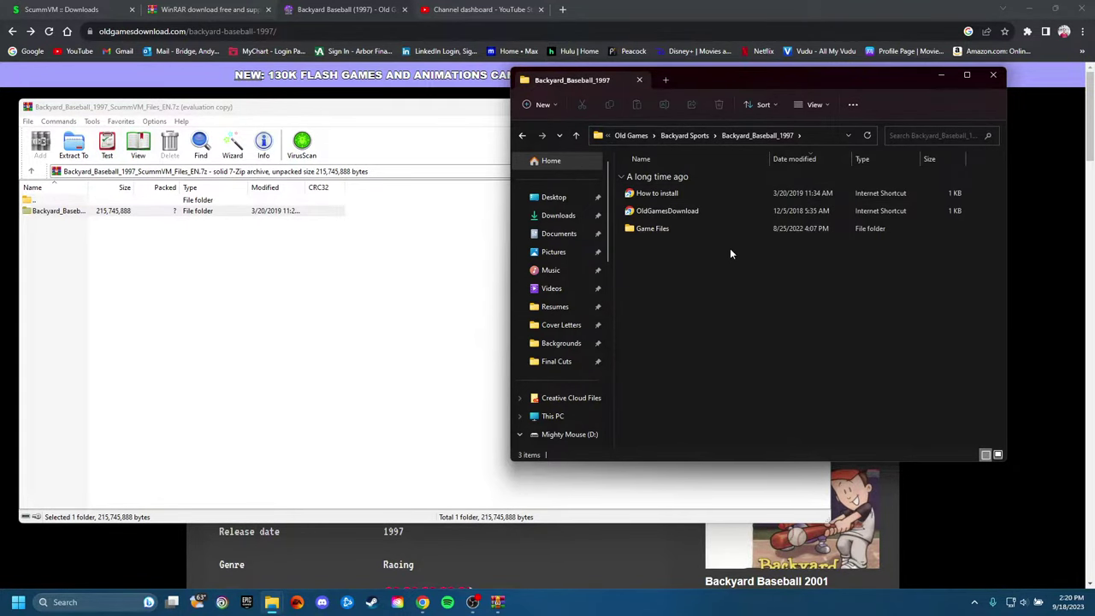
double_click(717, 230)
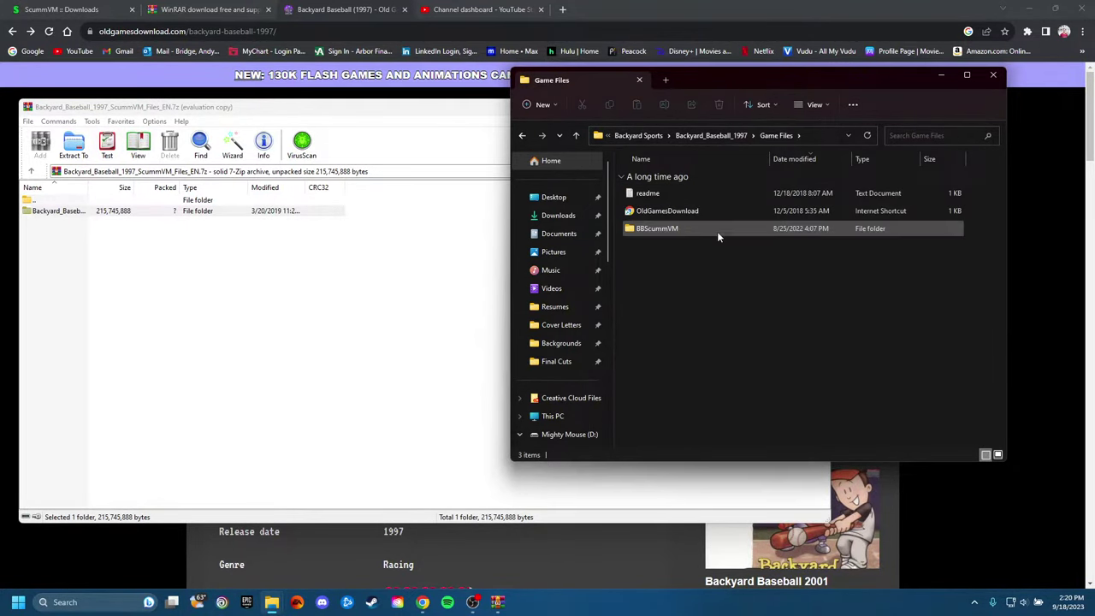
click(671, 239)
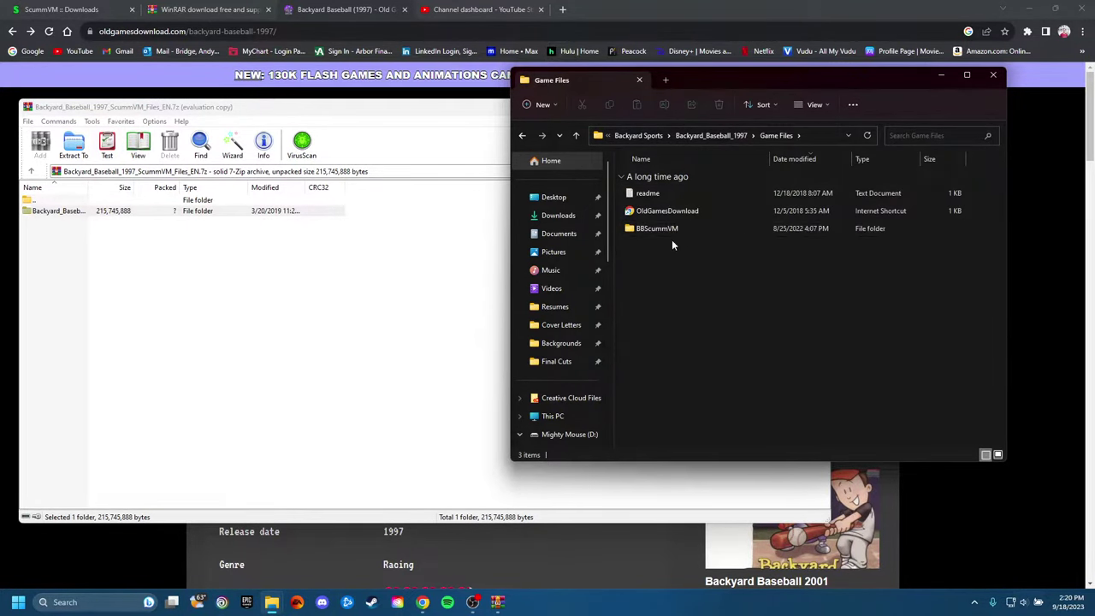
click(523, 136)
click(523, 136)
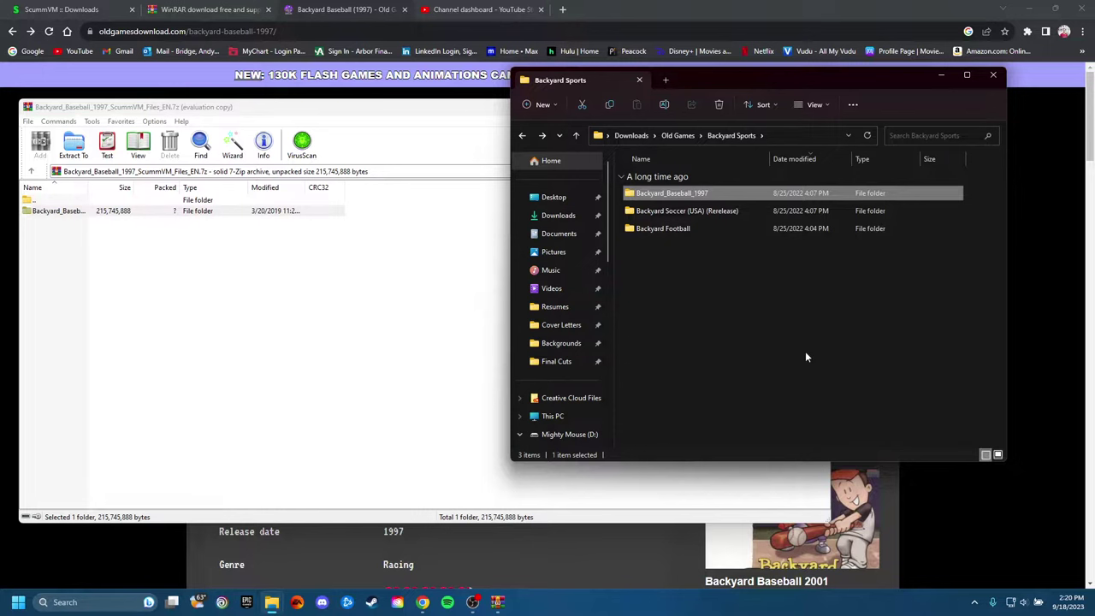
Find ScummVM by searching Windows for "scum", launch it, and bring its main window to the front
click(86, 604)
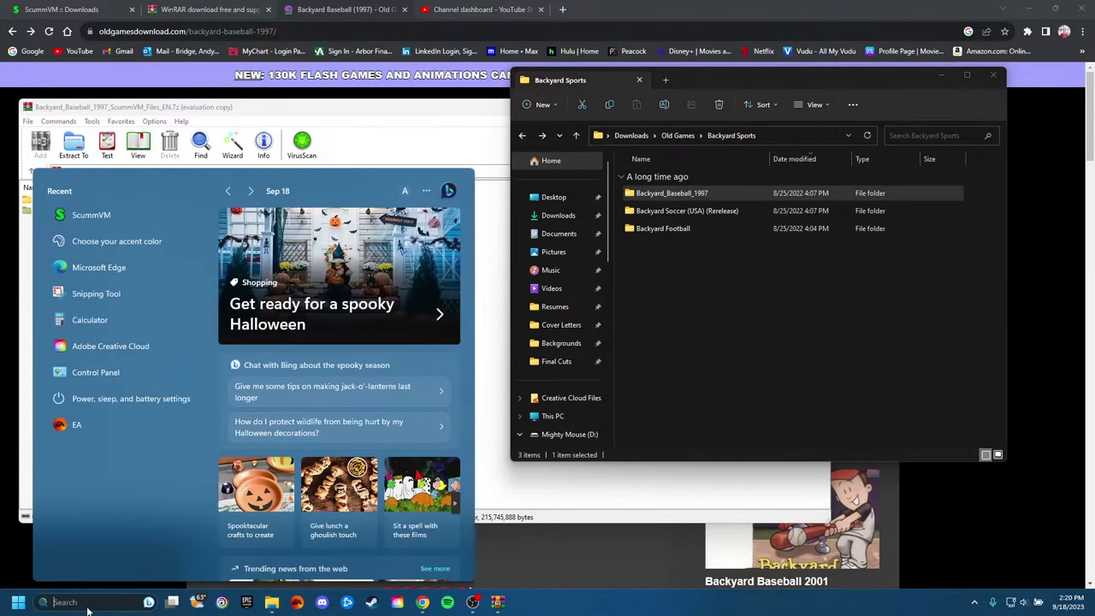
text(scum)
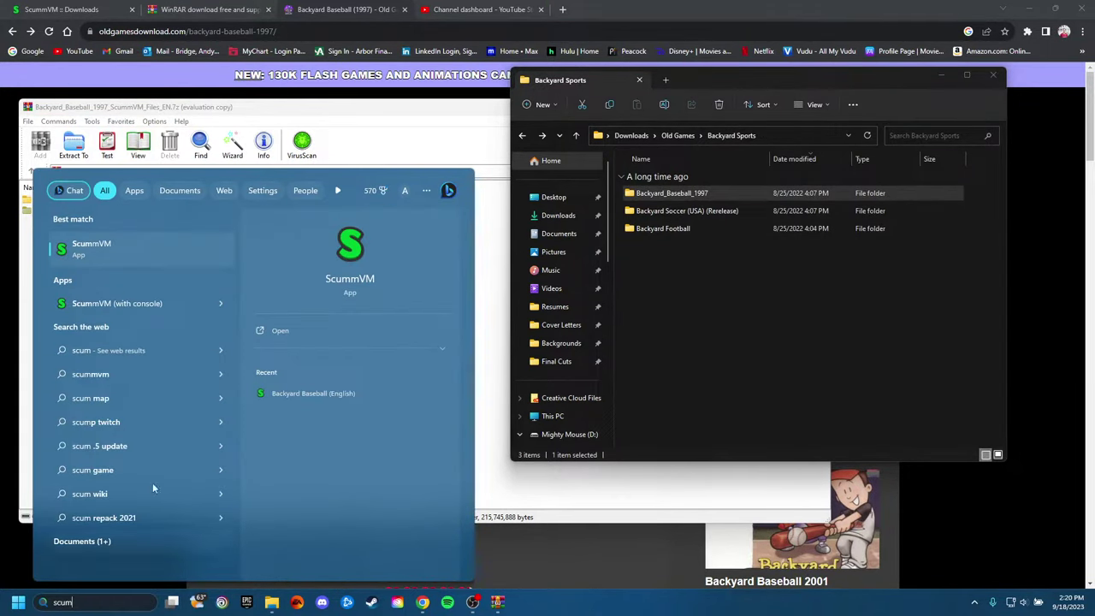
click(119, 250)
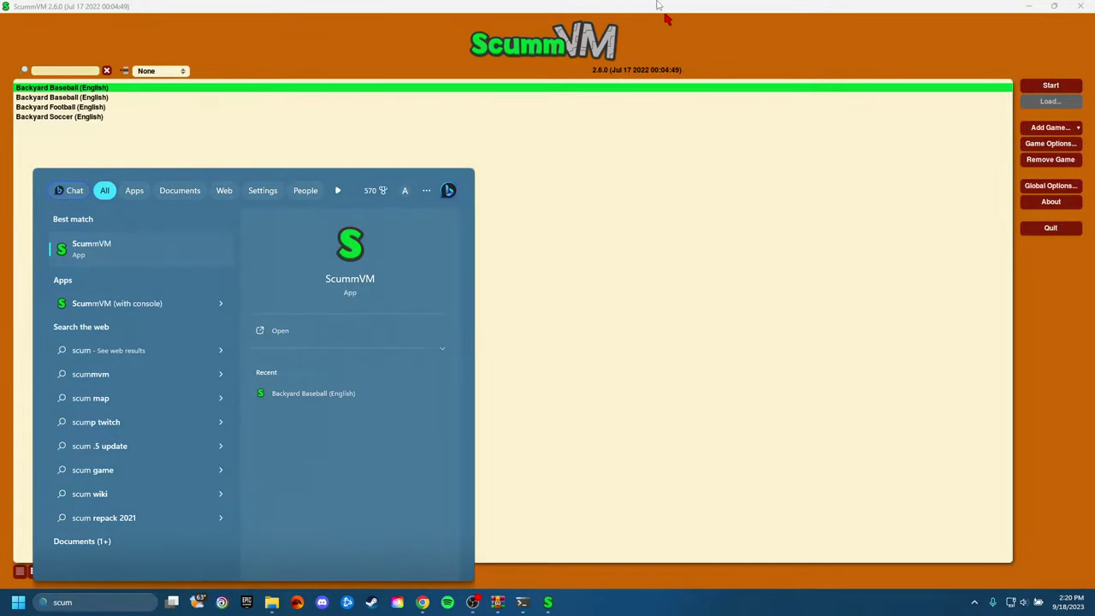
click(659, 6)
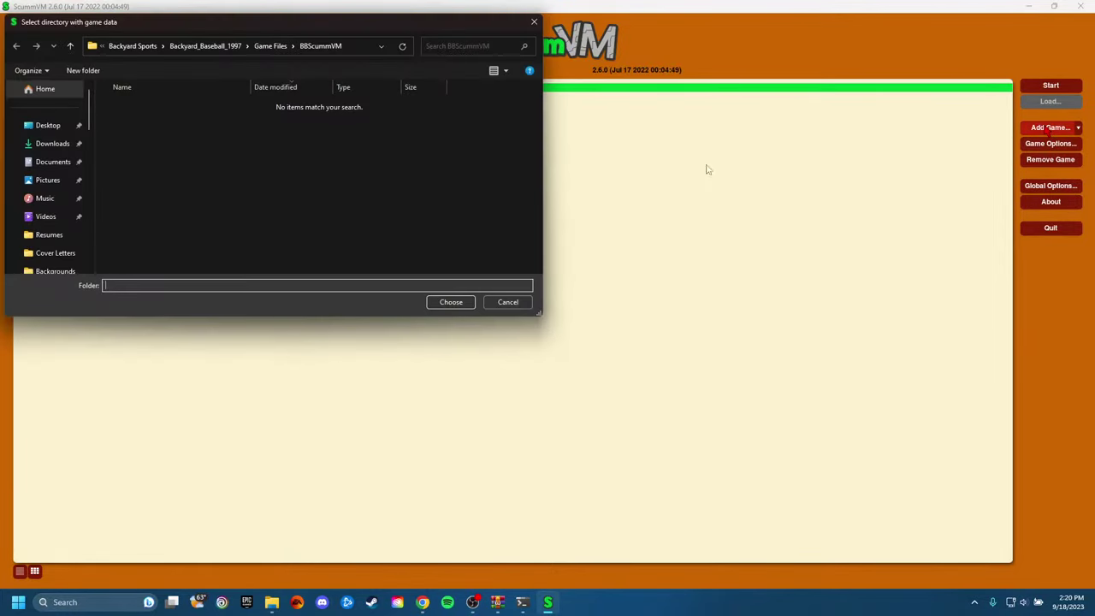
Choose the BBScummVM folder under Old Games, Backyard Sports, Backyard_Baseball_1997, Game Files as the game data directory
click(204, 46)
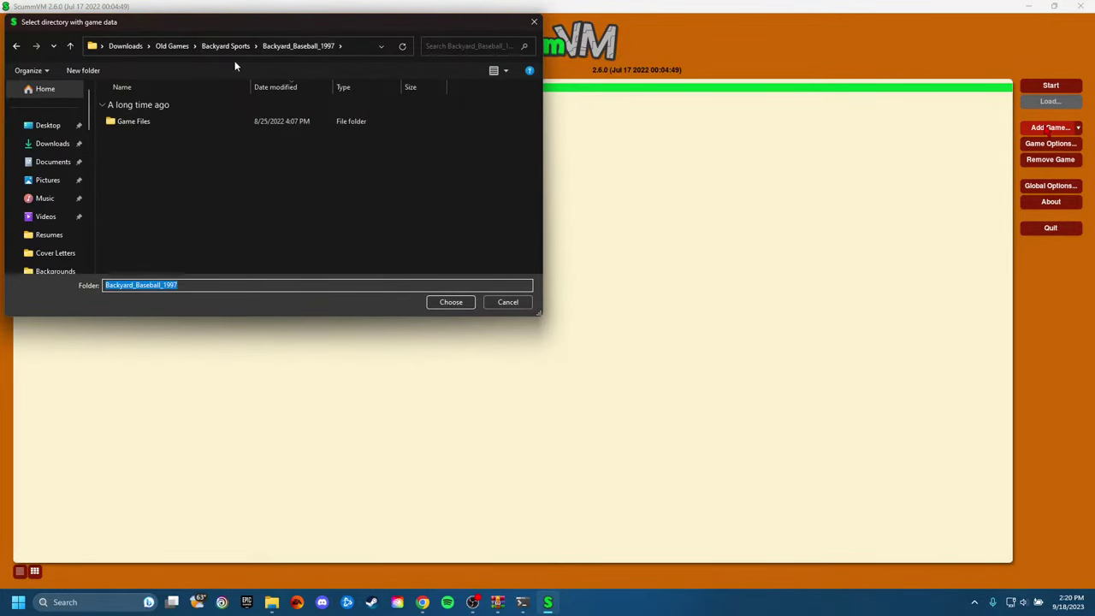
click(228, 46)
click(170, 46)
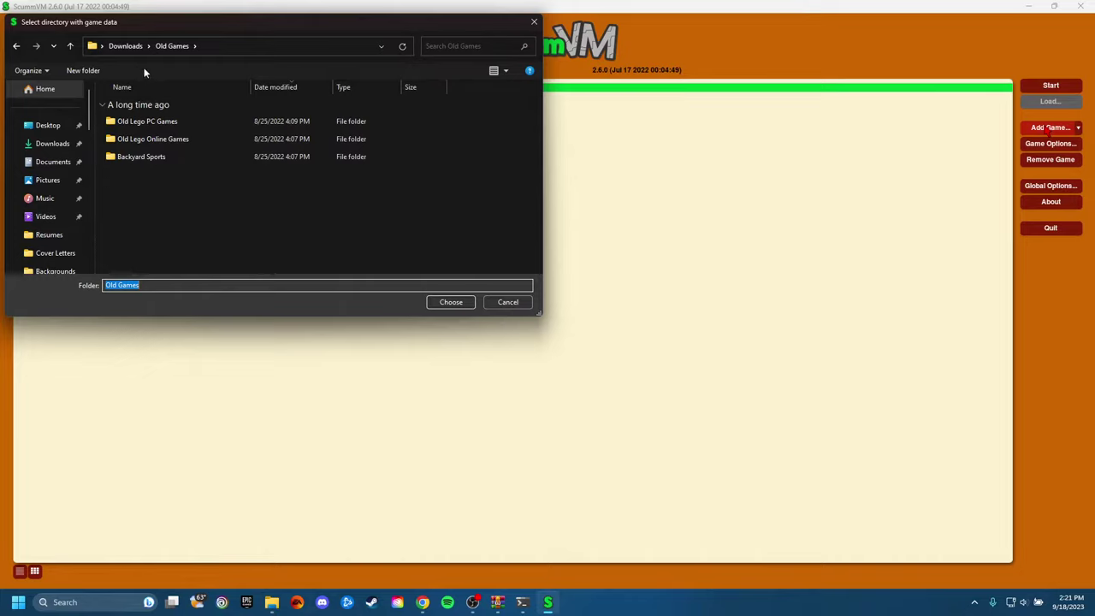
double_click(156, 158)
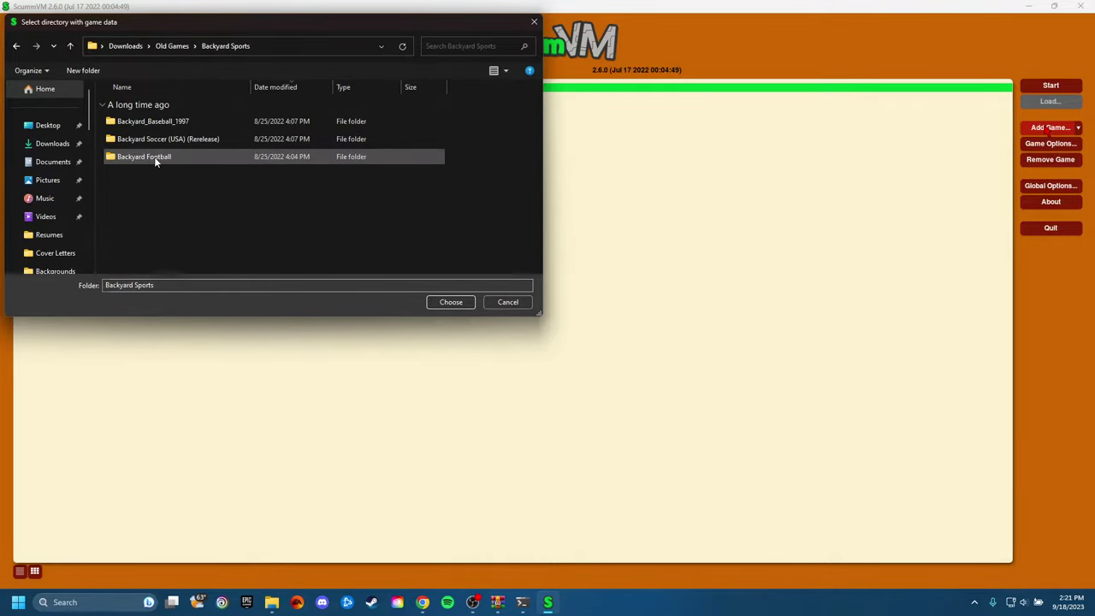
double_click(183, 122)
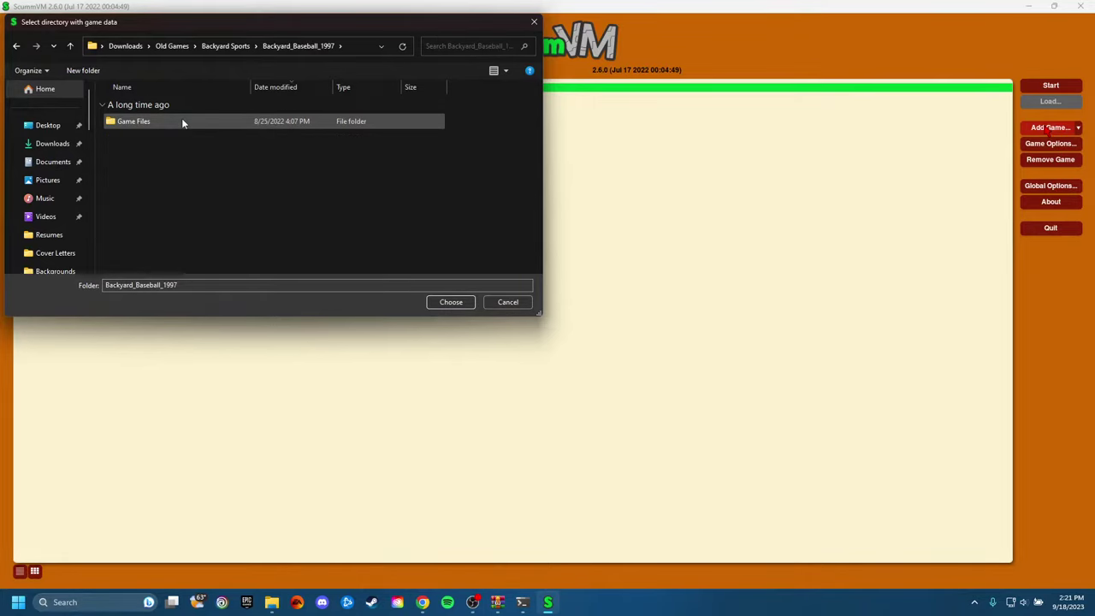
double_click(181, 120)
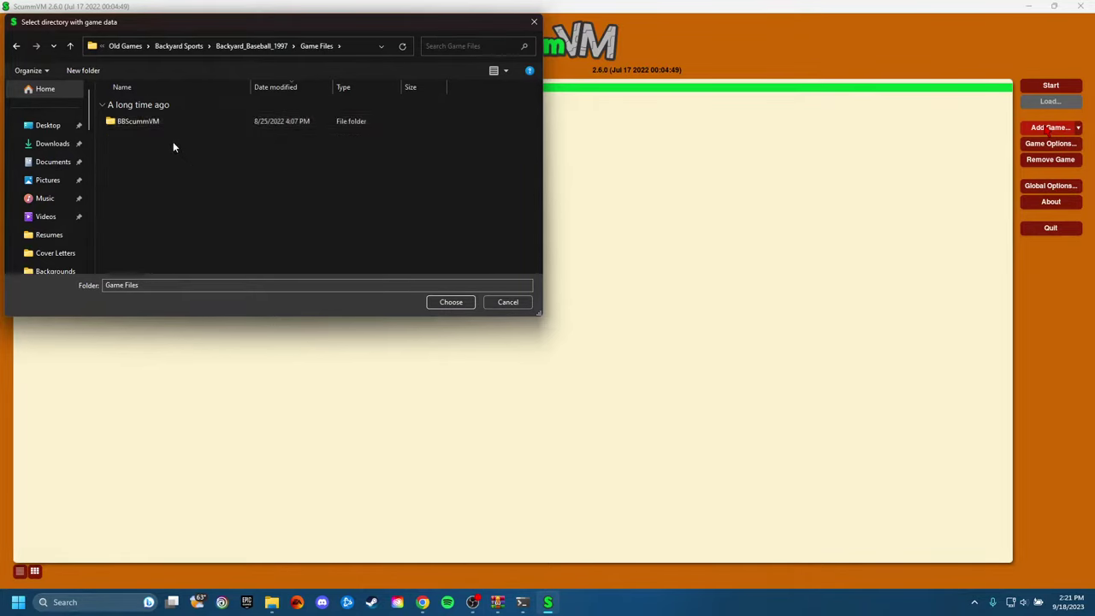
click(159, 121)
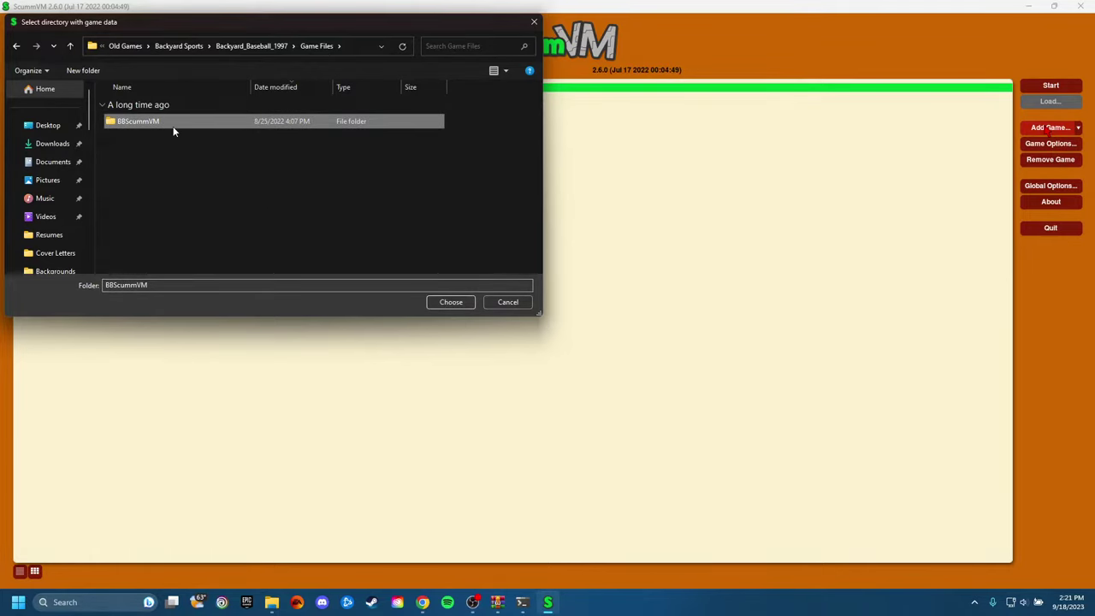
double_click(173, 121)
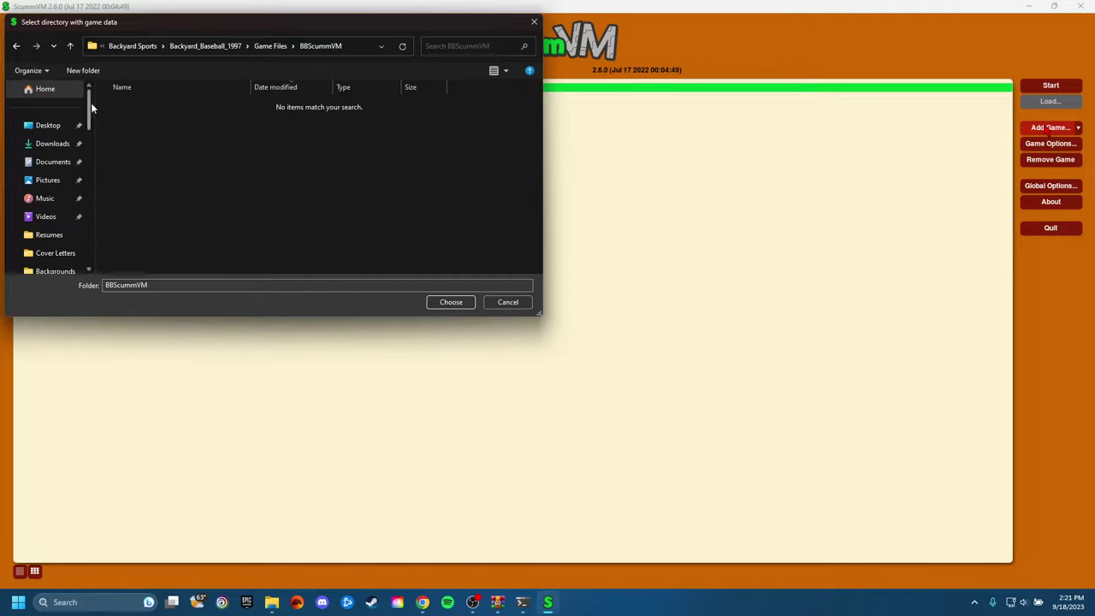
click(15, 45)
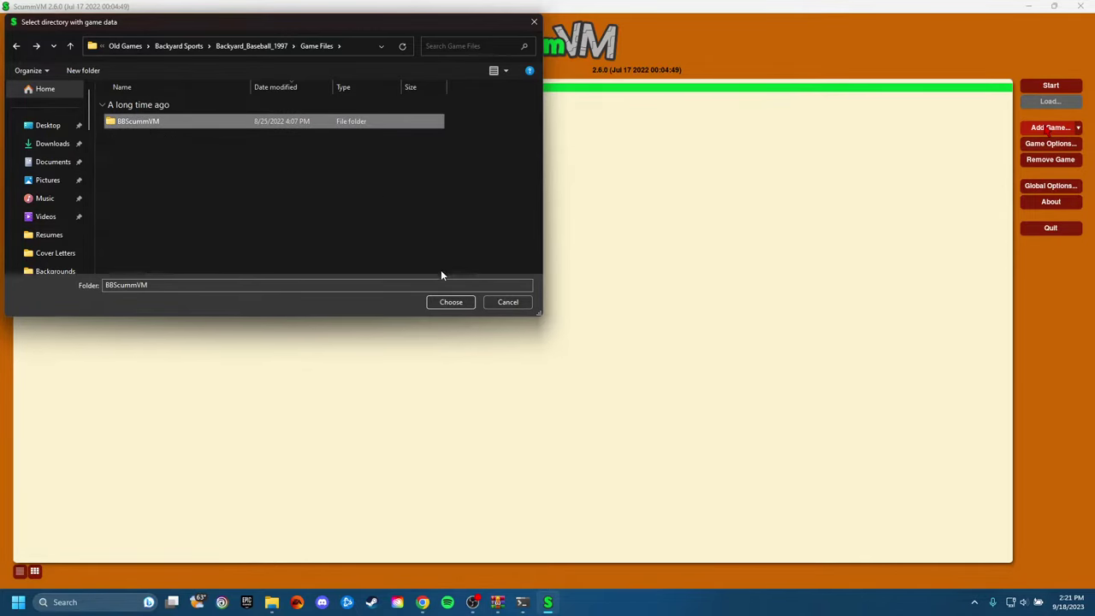
click(453, 302)
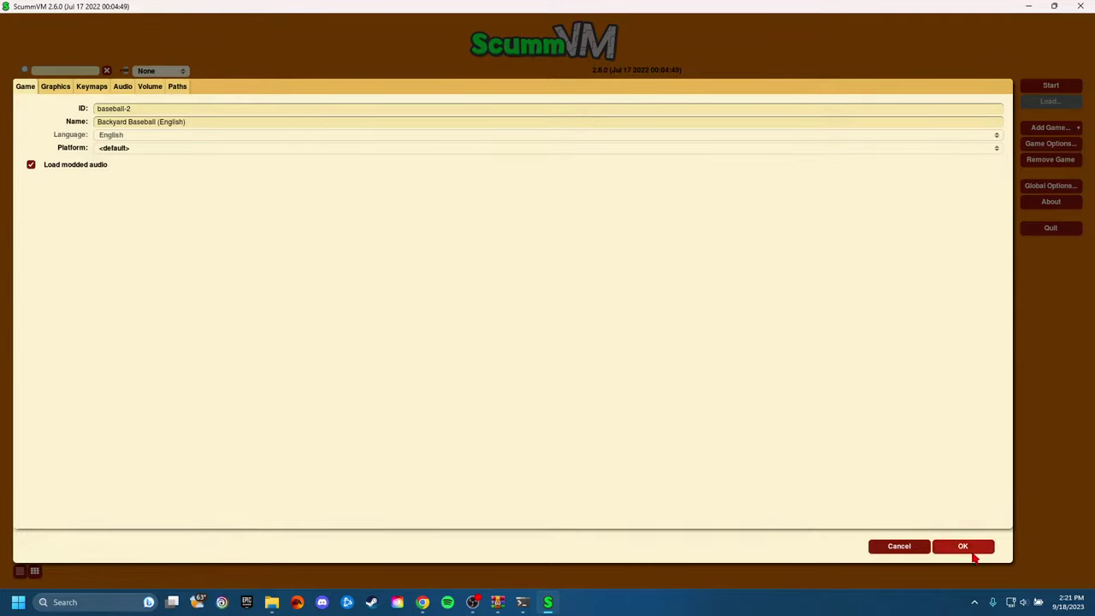
Review the new game entry's graphics, keymap, audio, volume and path settings, and cancel adding the duplicate game
click(55, 88)
click(95, 89)
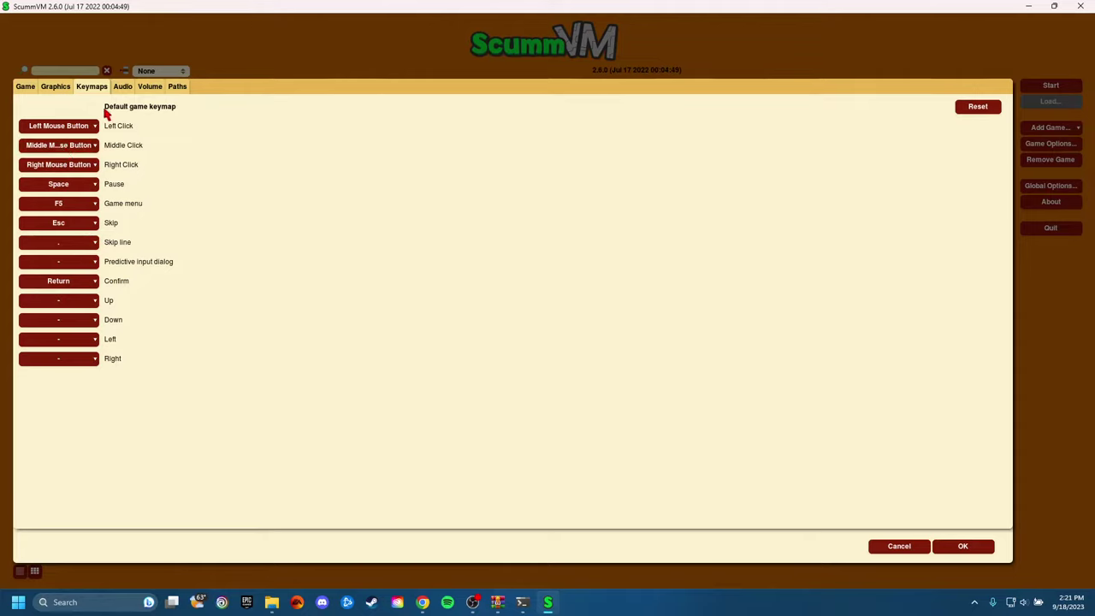
click(123, 89)
click(105, 89)
click(126, 89)
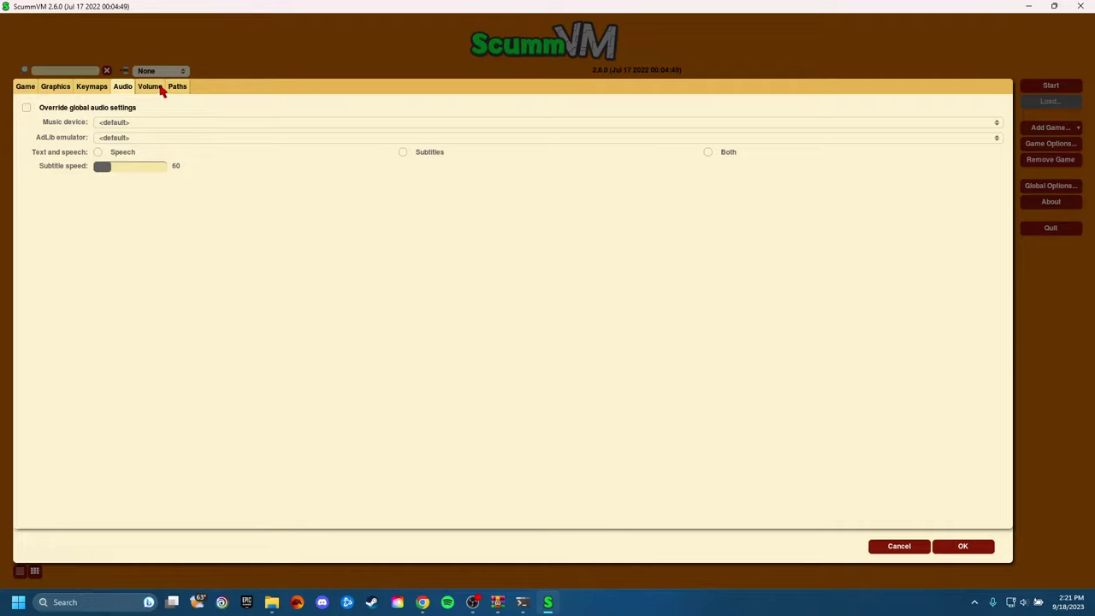
click(160, 89)
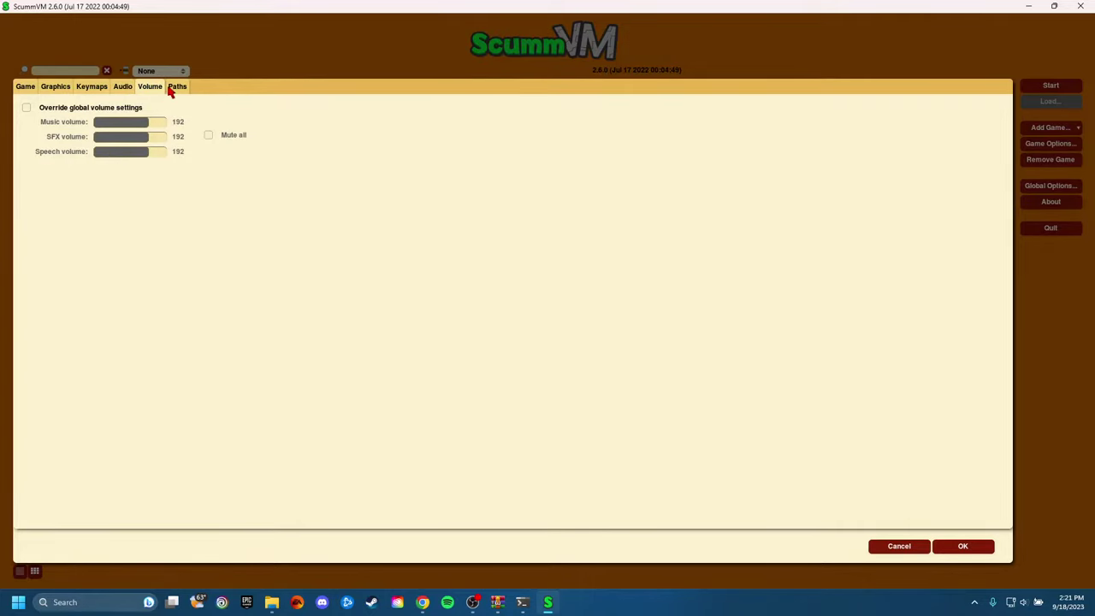
click(173, 88)
click(151, 89)
click(25, 89)
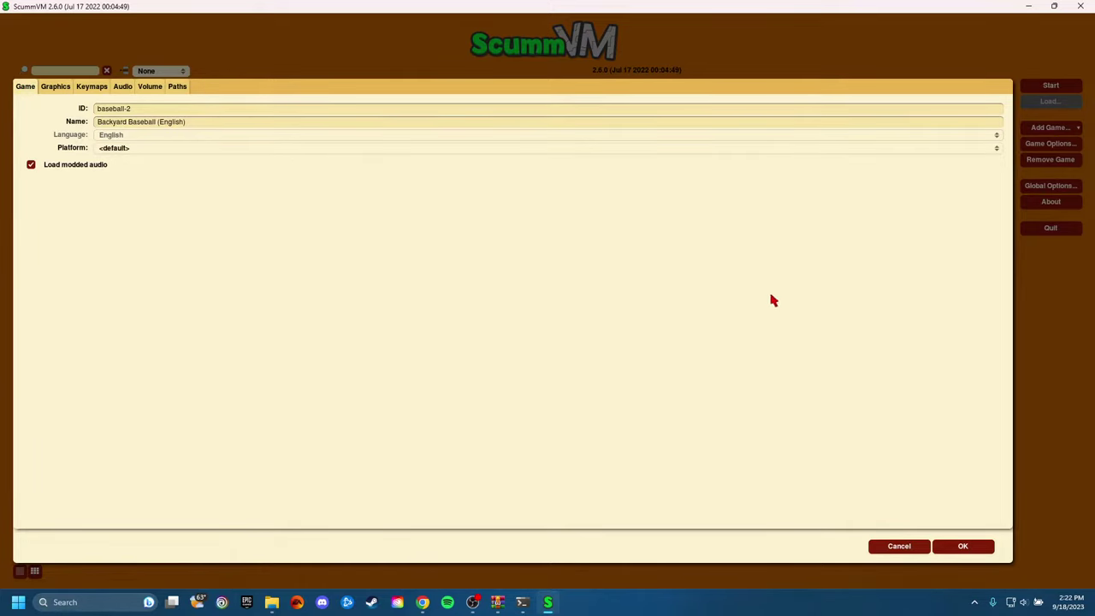
click(904, 547)
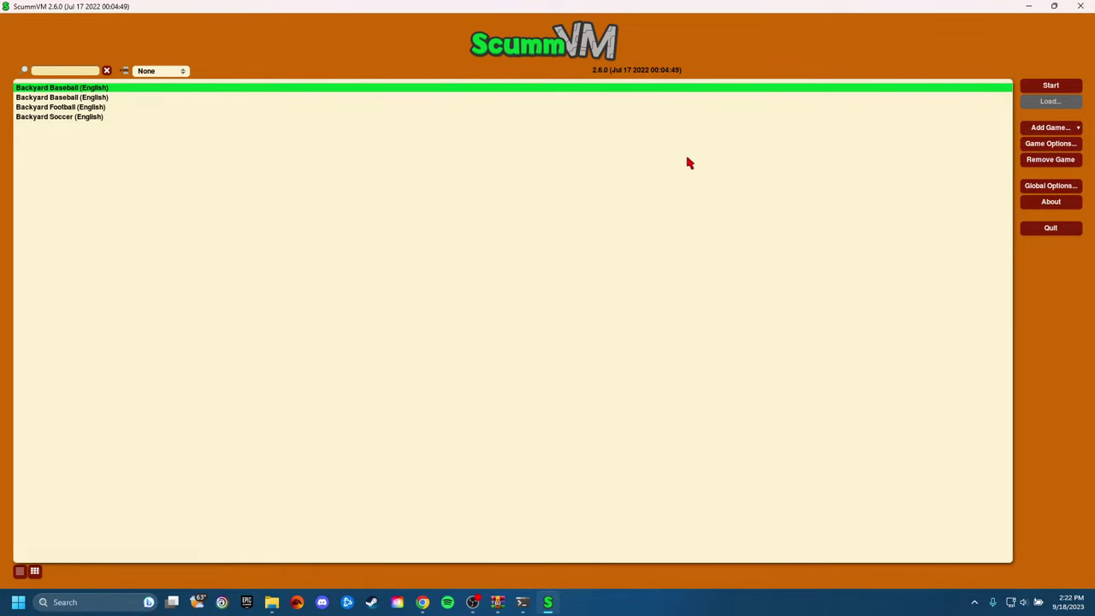
Start the first Backyard Baseball (English) entry and switch off the music in the Pick-Up Window's sound options
click(1051, 87)
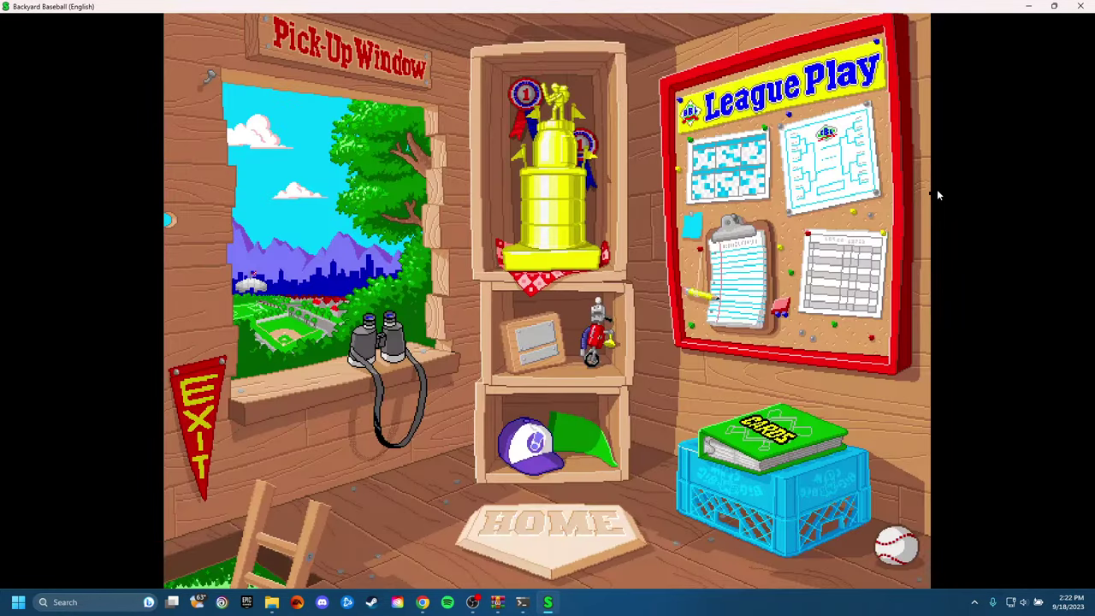
click(381, 319)
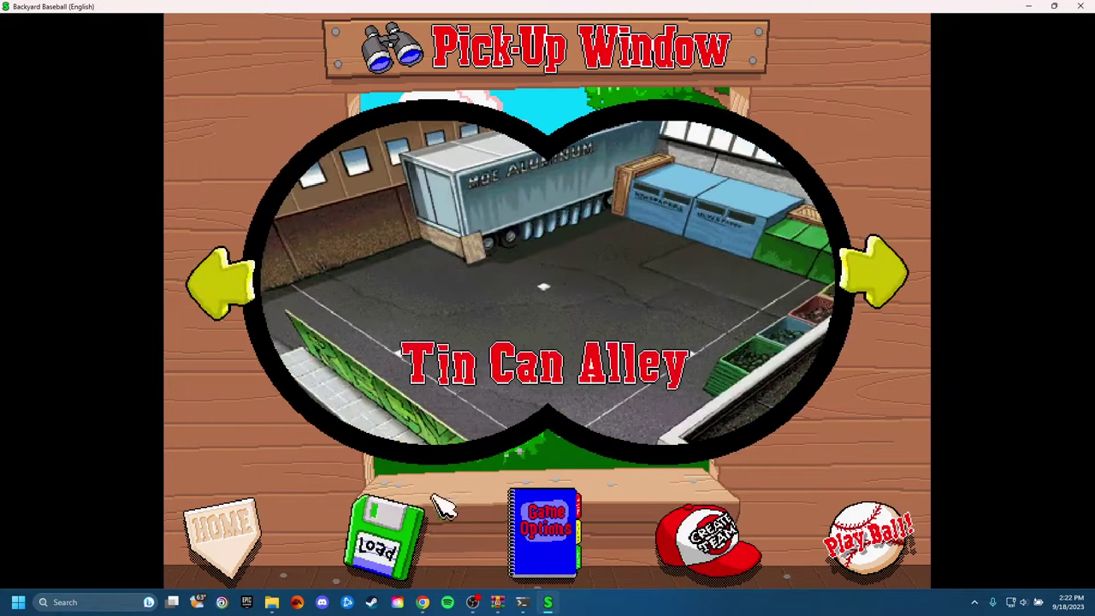
click(561, 524)
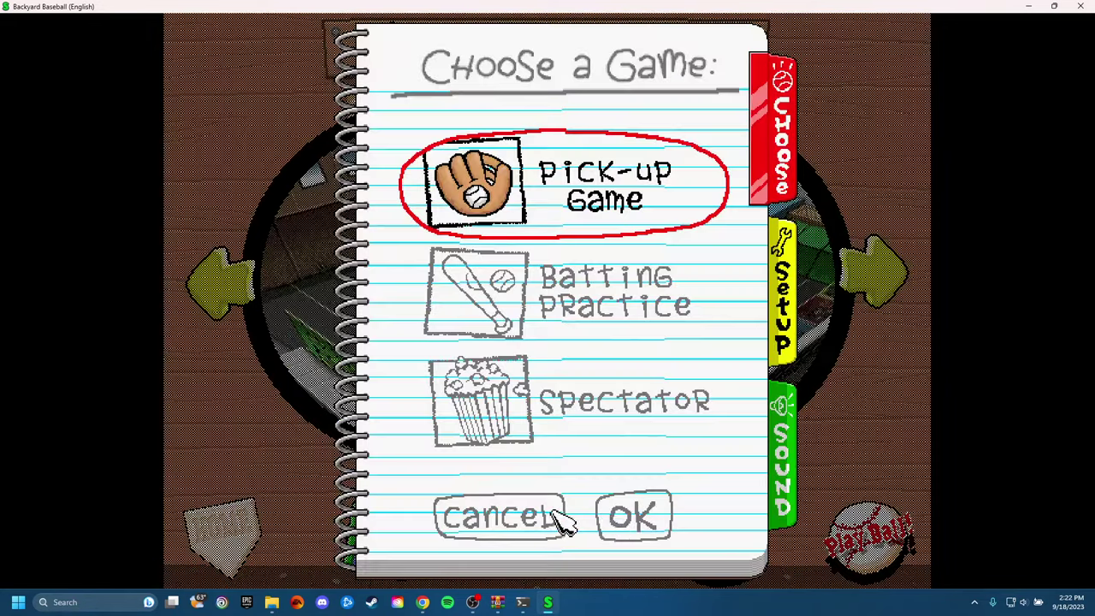
click(787, 446)
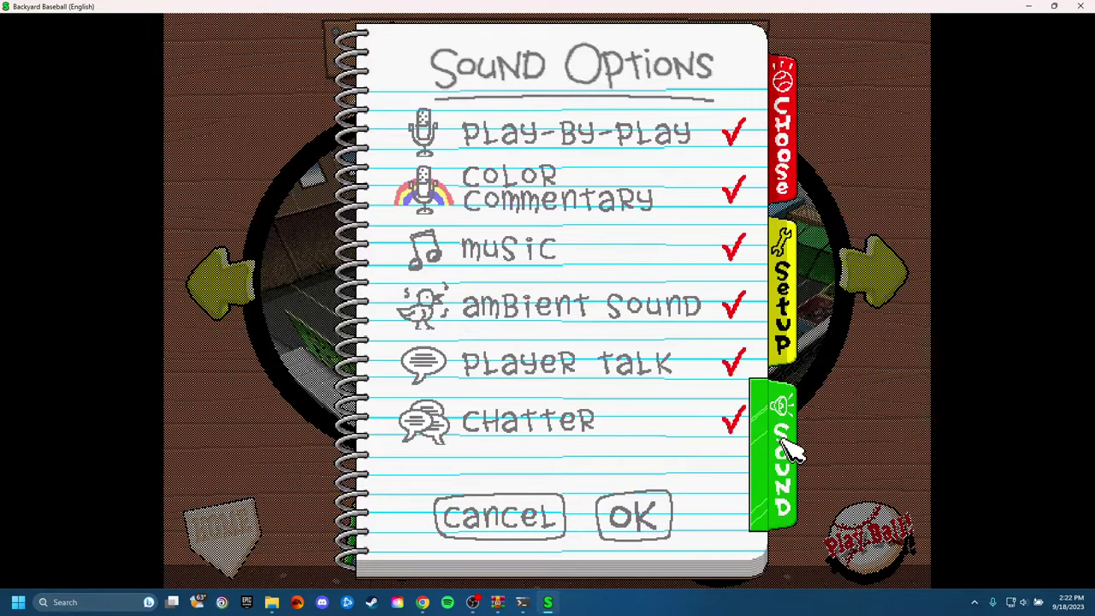
click(735, 248)
click(623, 517)
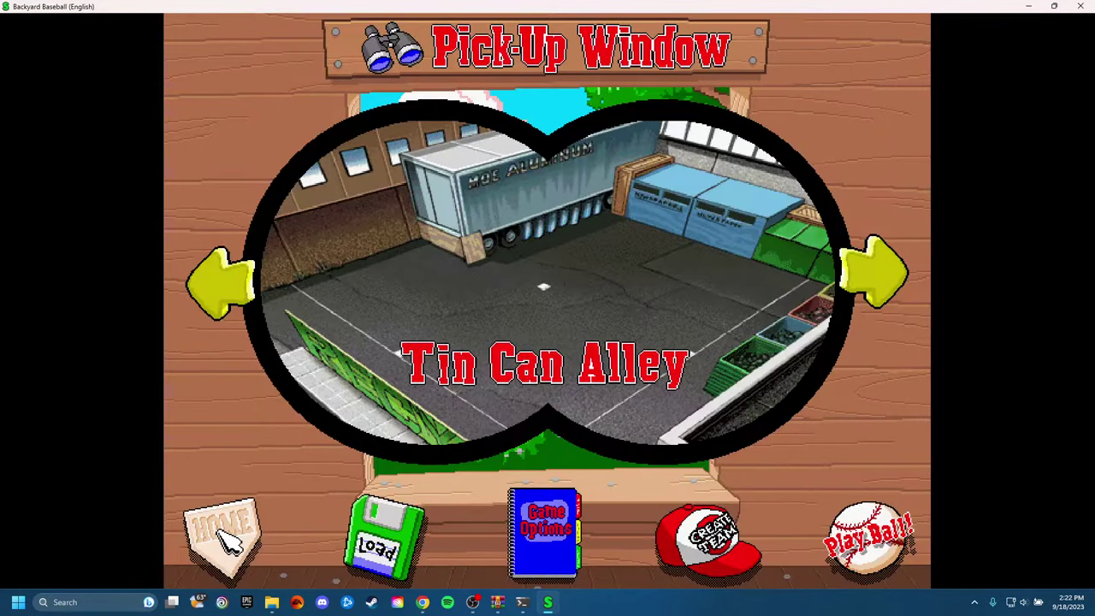
Return to the clubhouse and launch play from the baseball lying on the floor
click(225, 537)
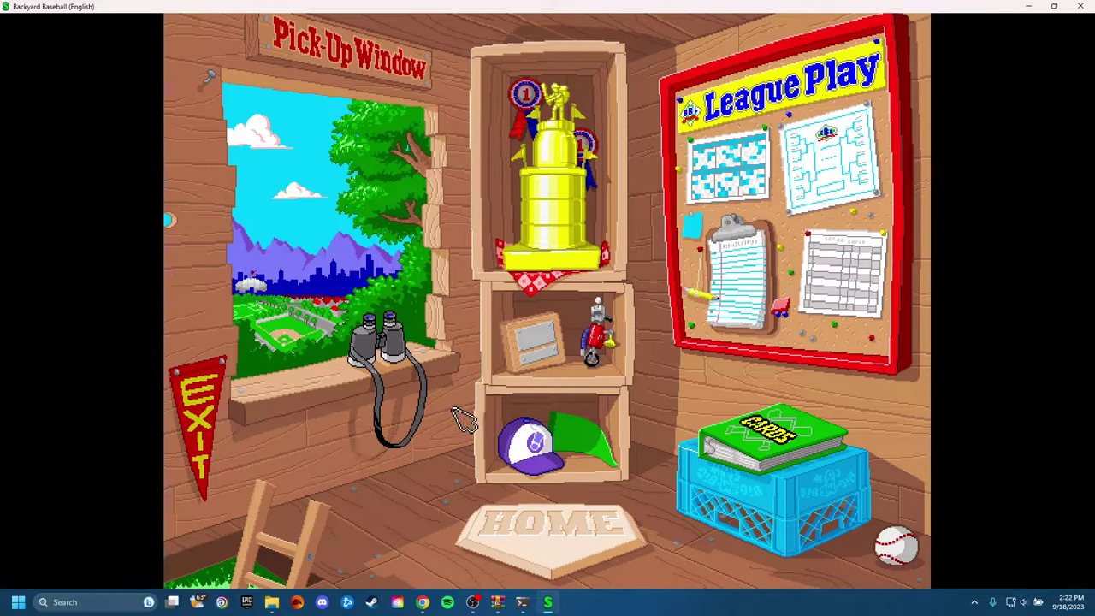
click(895, 548)
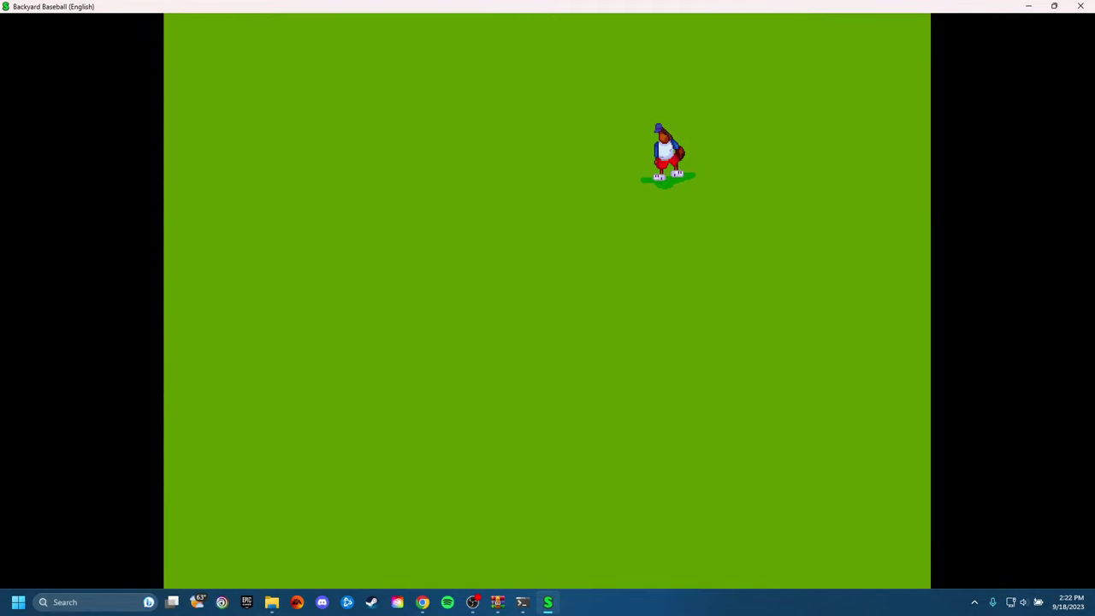